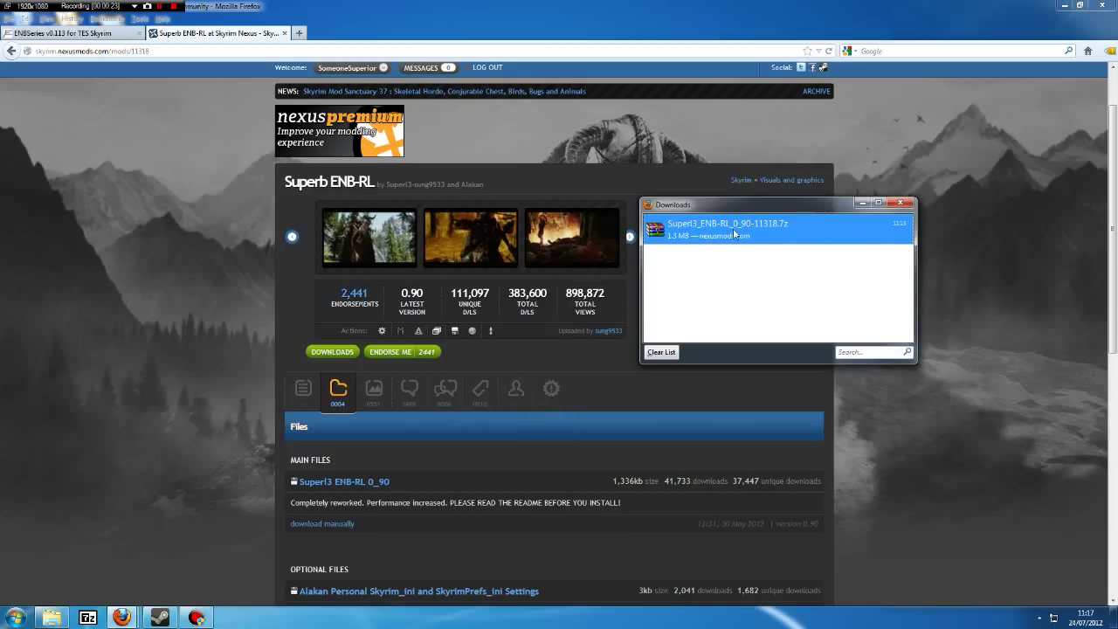
- Open the downloaded Superl3_ENB-RL_0_90-11318.7z archive and browse to the Quality SSAO Only(Quality) folder under Core Presets
double_click(699, 229)
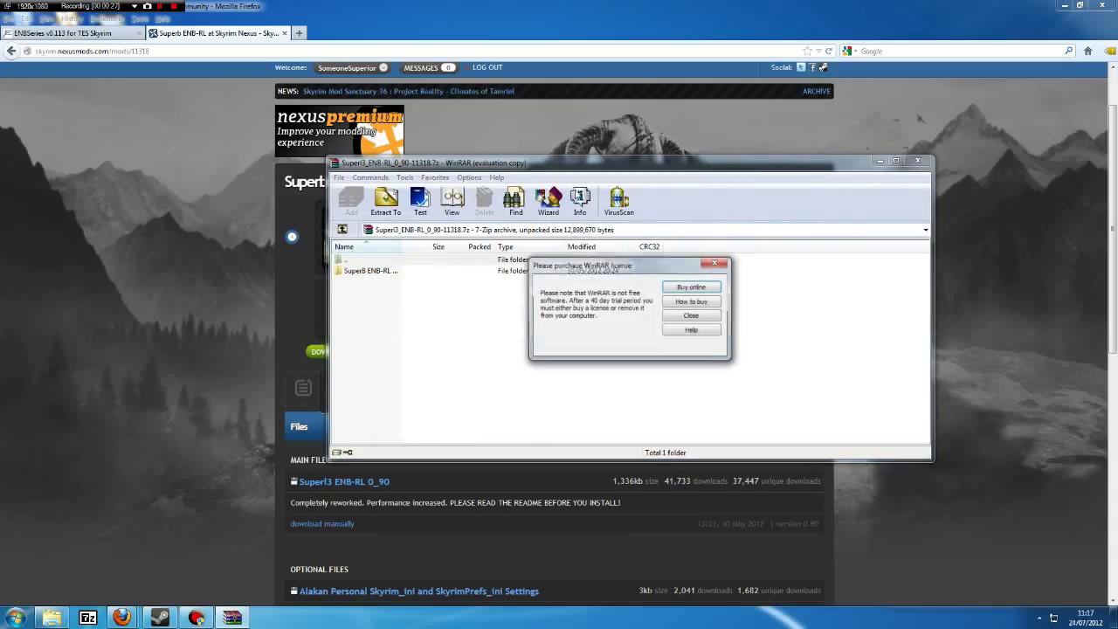
left_click(687, 321)
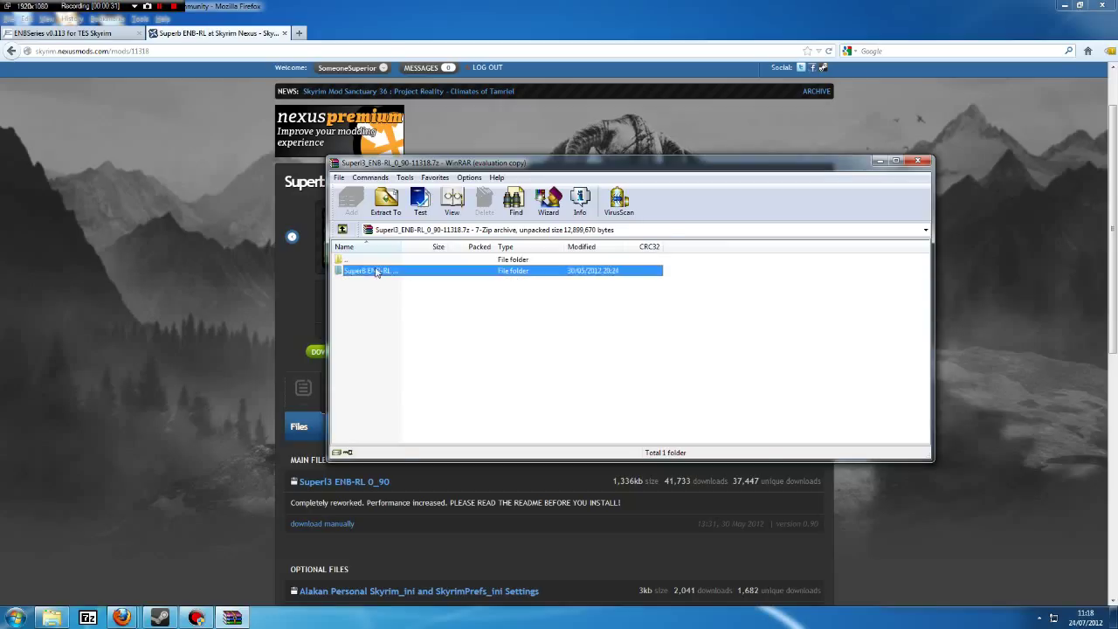
double_click(375, 272)
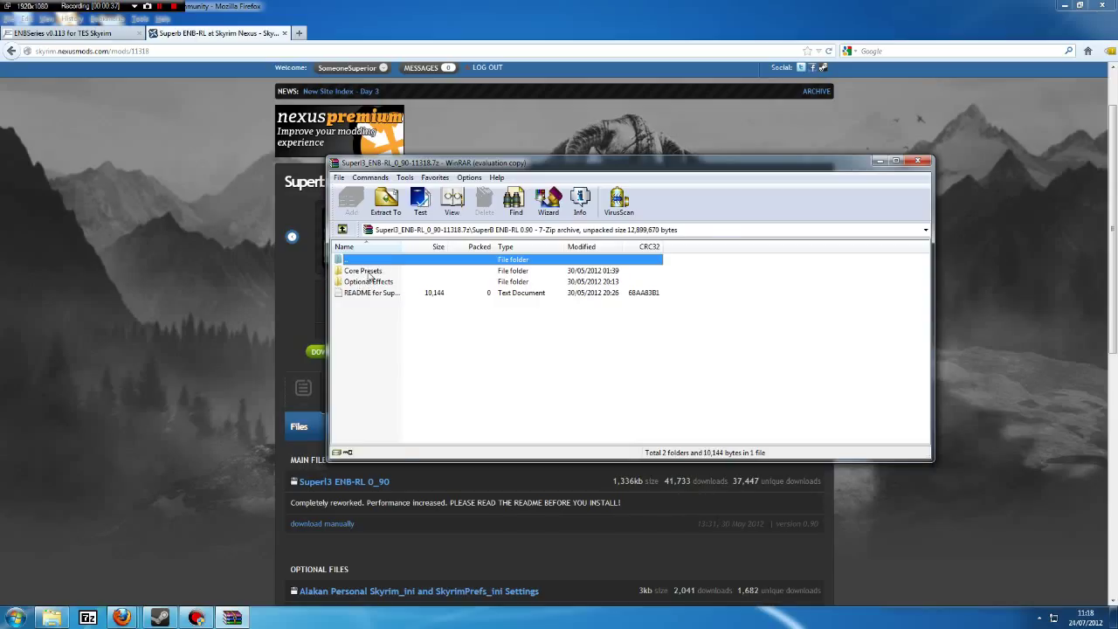
double_click(369, 274)
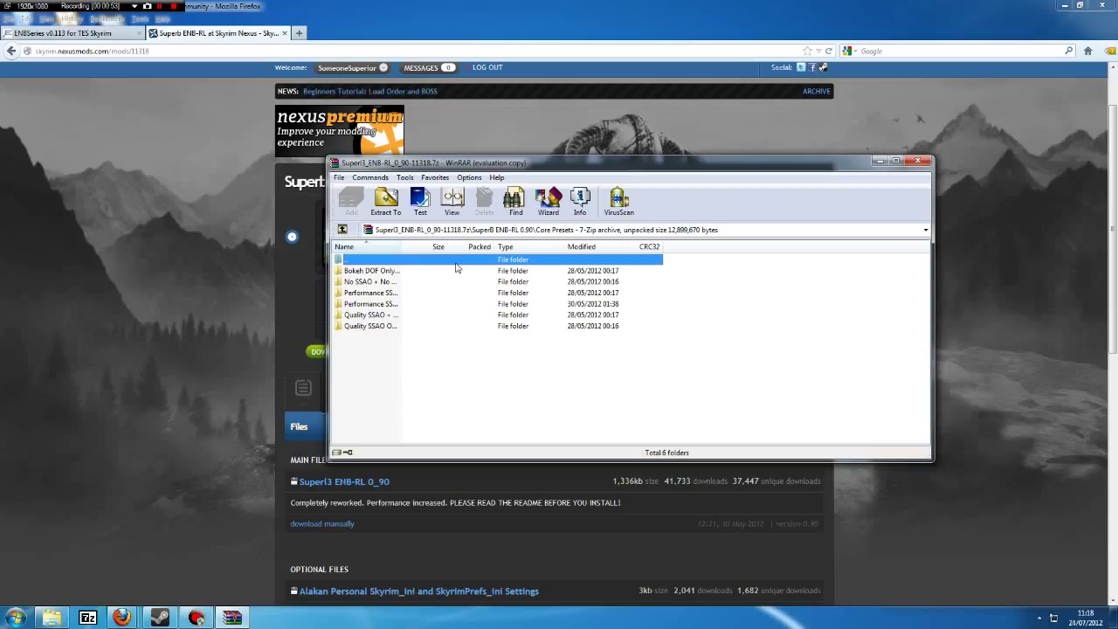
double_click(365, 327)
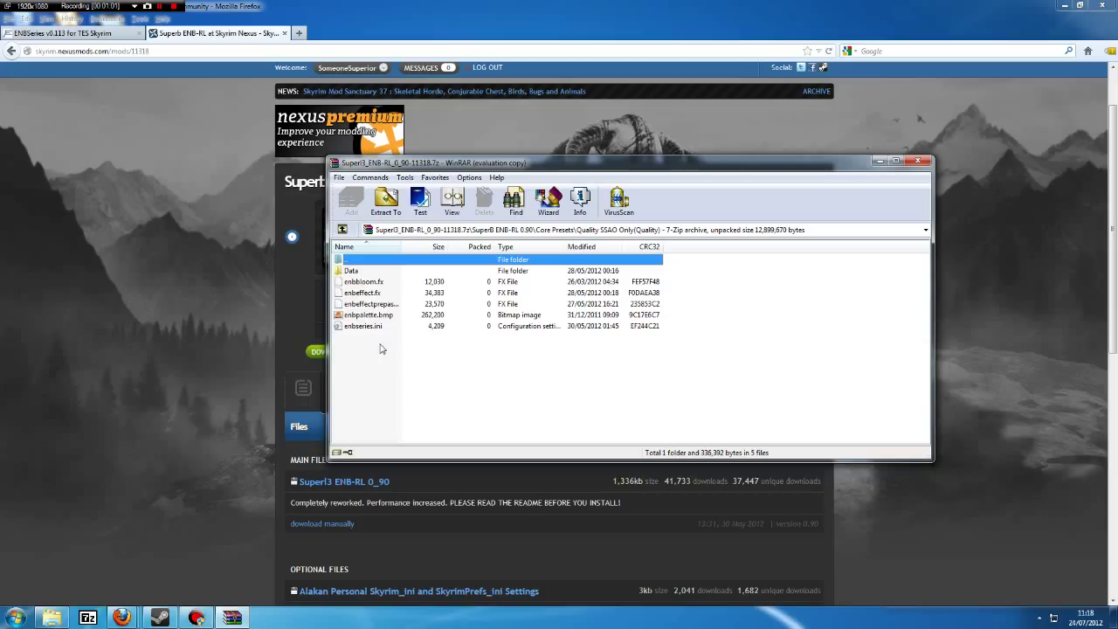
- Extract the five loose preset files, from enbbloom.fx to enbseries.ini, to C:\Program Files (x86)\Steam\steamapps\common\skyrim
left_click_drag(388, 354, 347, 285)
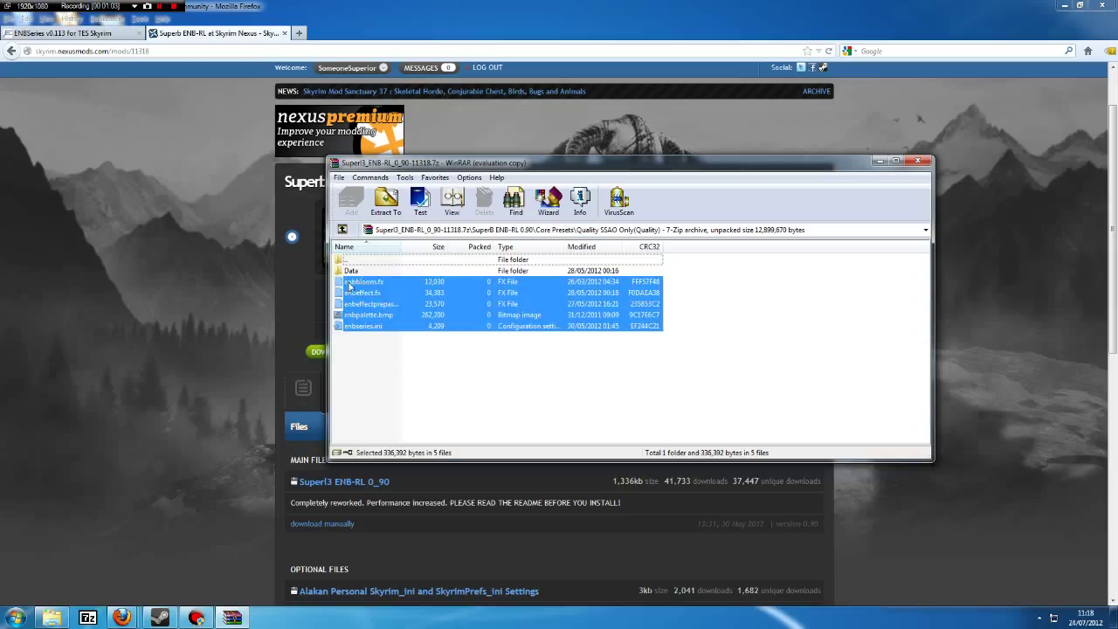
left_click(385, 201)
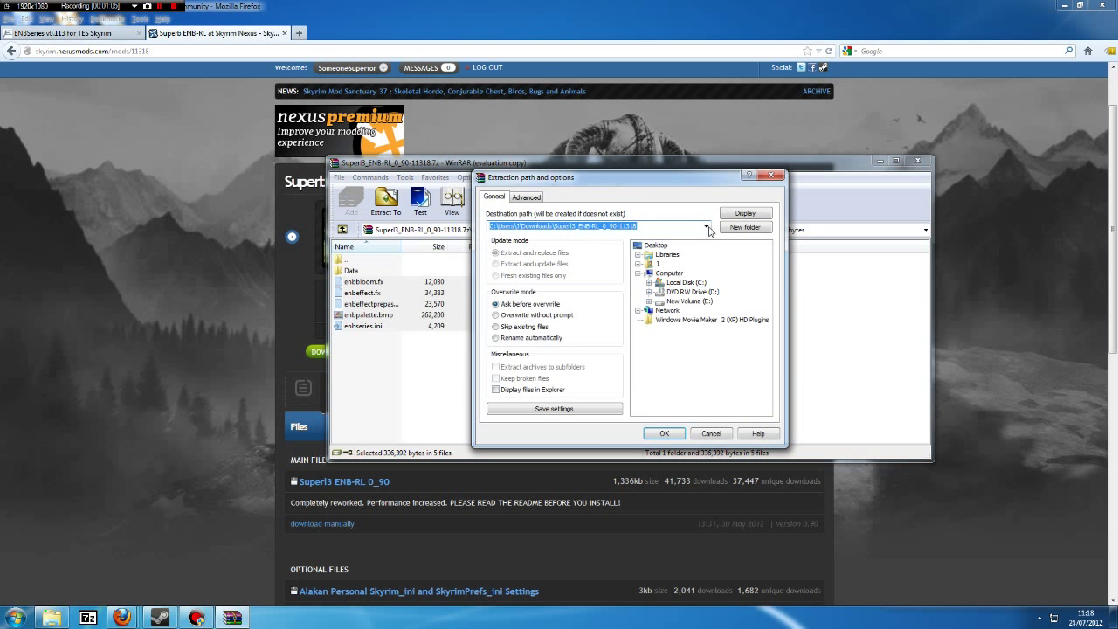
left_click(708, 227)
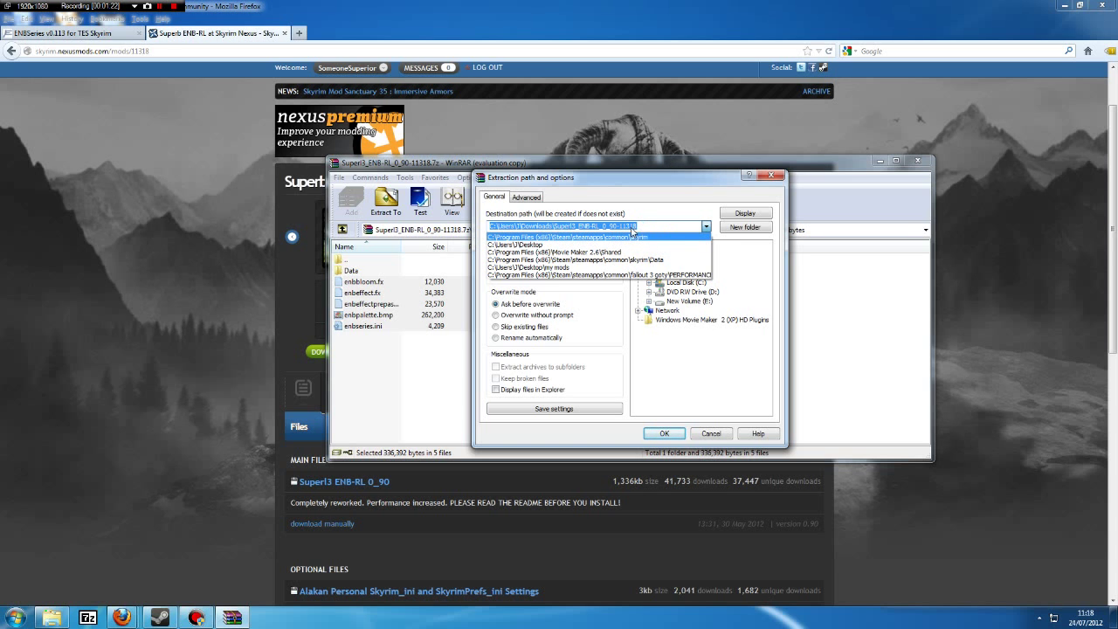
left_click(632, 235)
left_click(663, 431)
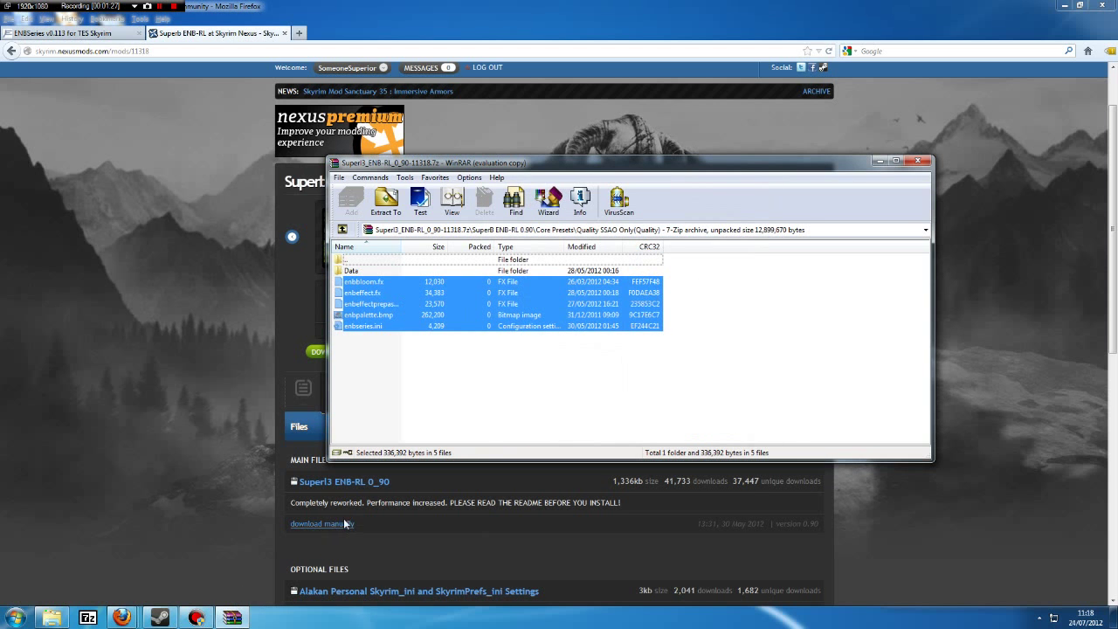
- Look through the skyrim installation folder in Windows Explorer for the ENB files
left_click(52, 617)
left_click_drag(724, 267, 732, 328)
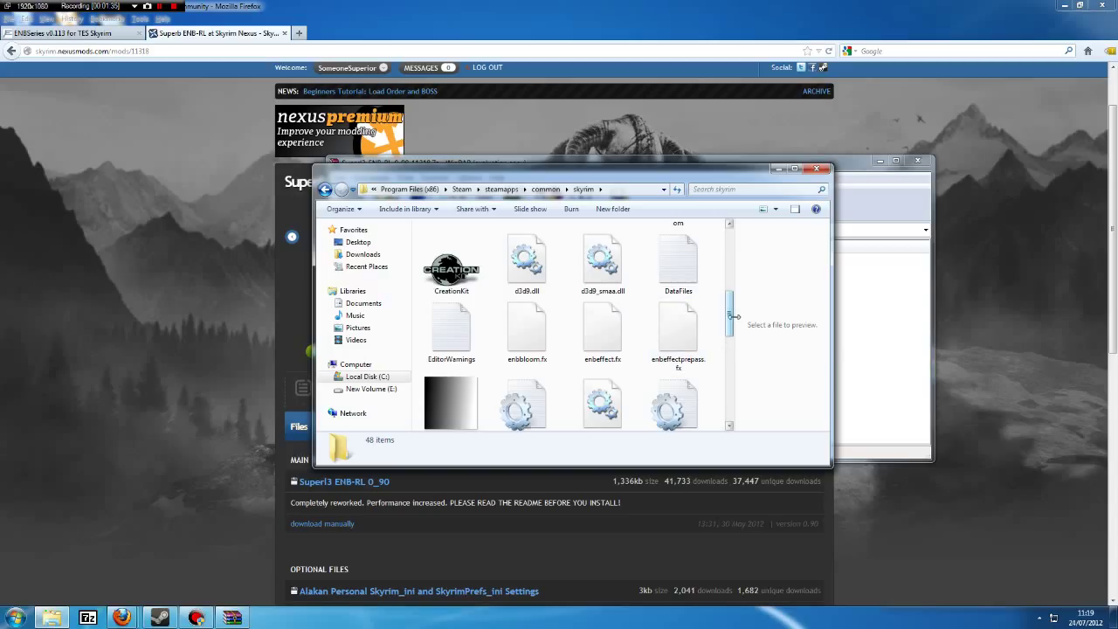
left_click_drag(732, 323, 731, 245)
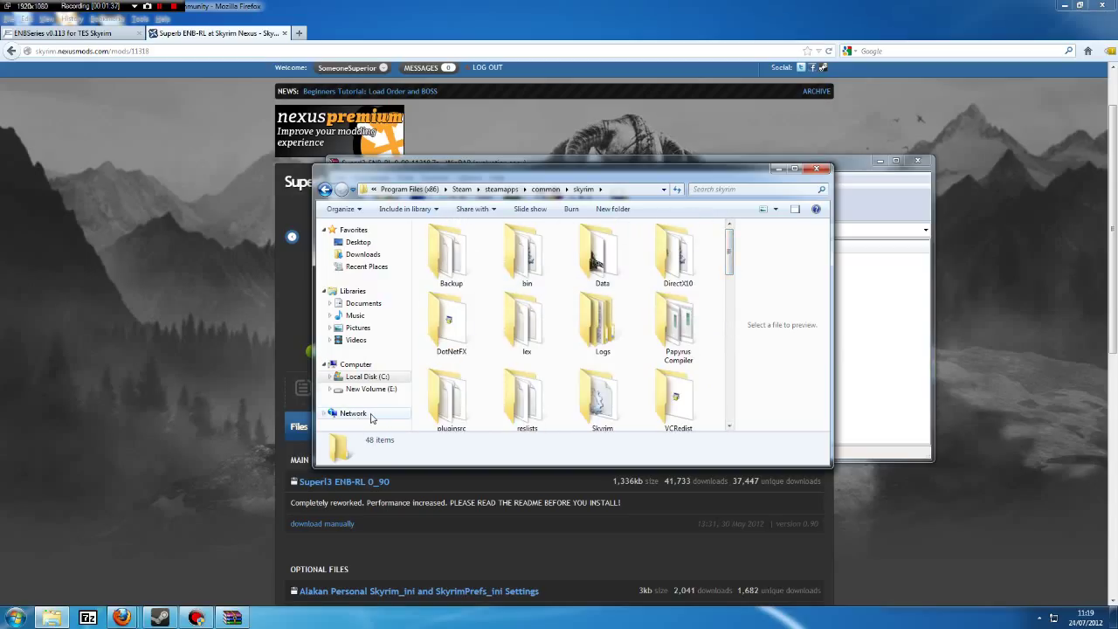
- Switch to the ENBSeries v0.113 page in Firefox and download enbseries_skyrim_v0113.zip, saving the file
left_click(76, 34)
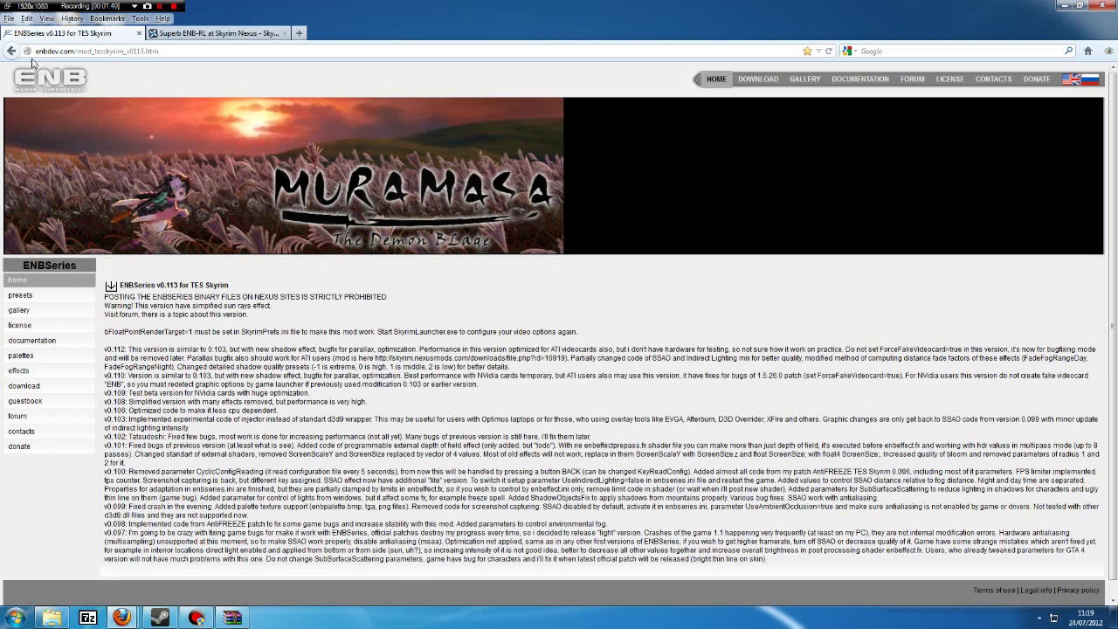
left_click(96, 50)
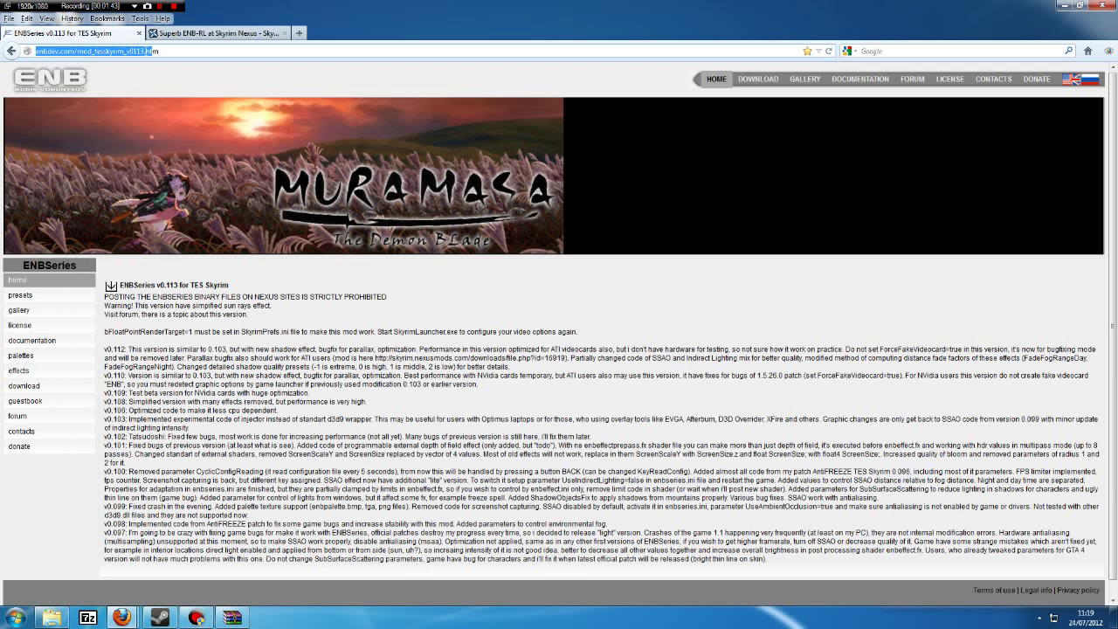
left_click(129, 50)
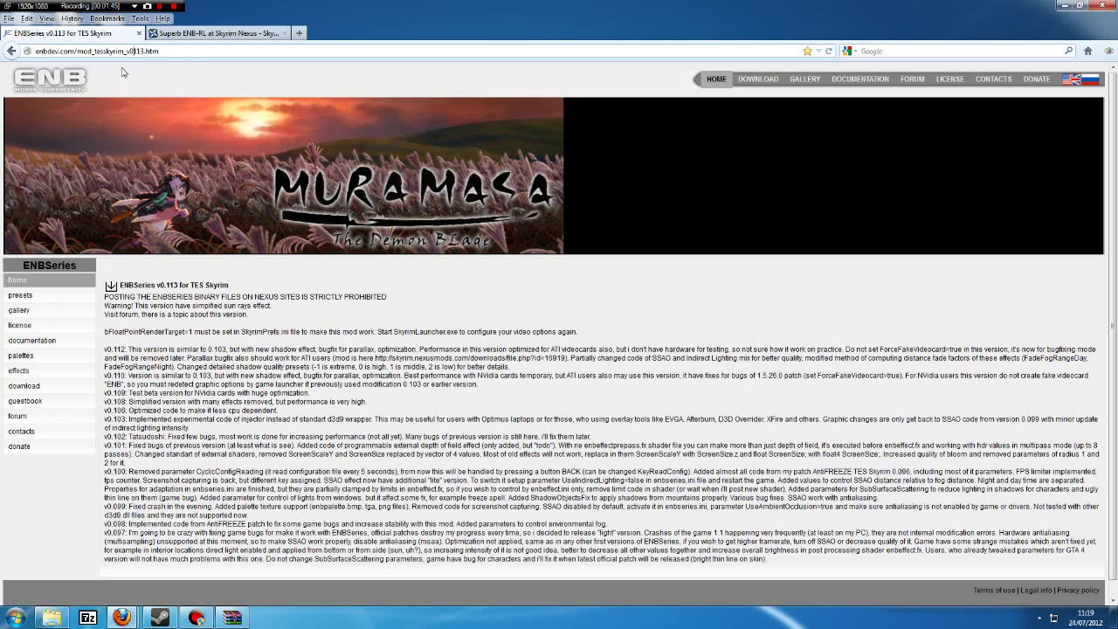
left_click(111, 285)
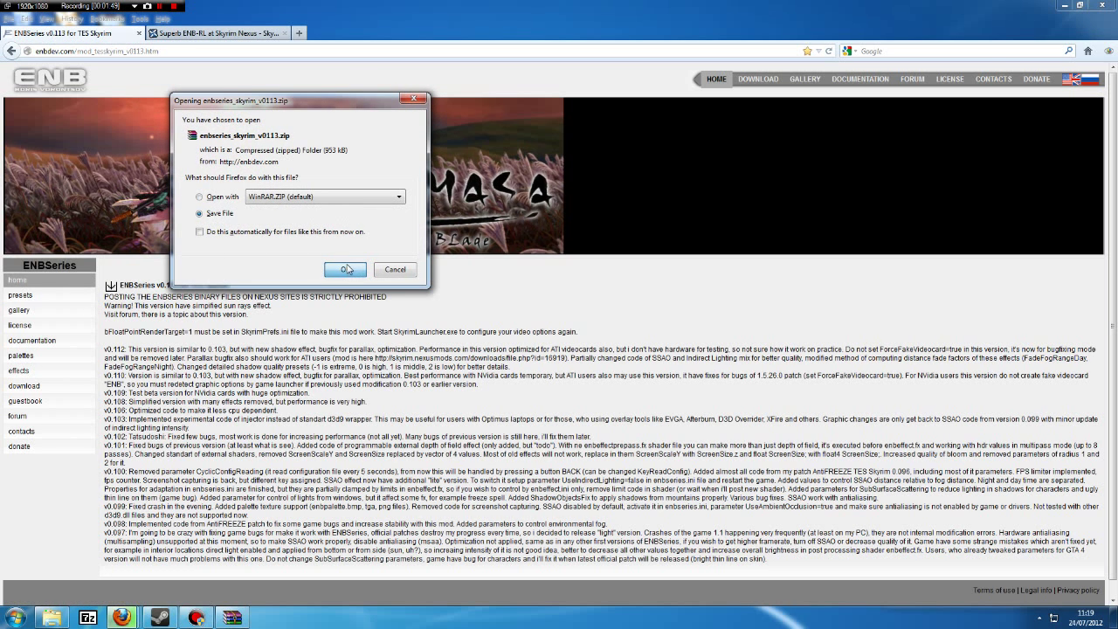
left_click(345, 269)
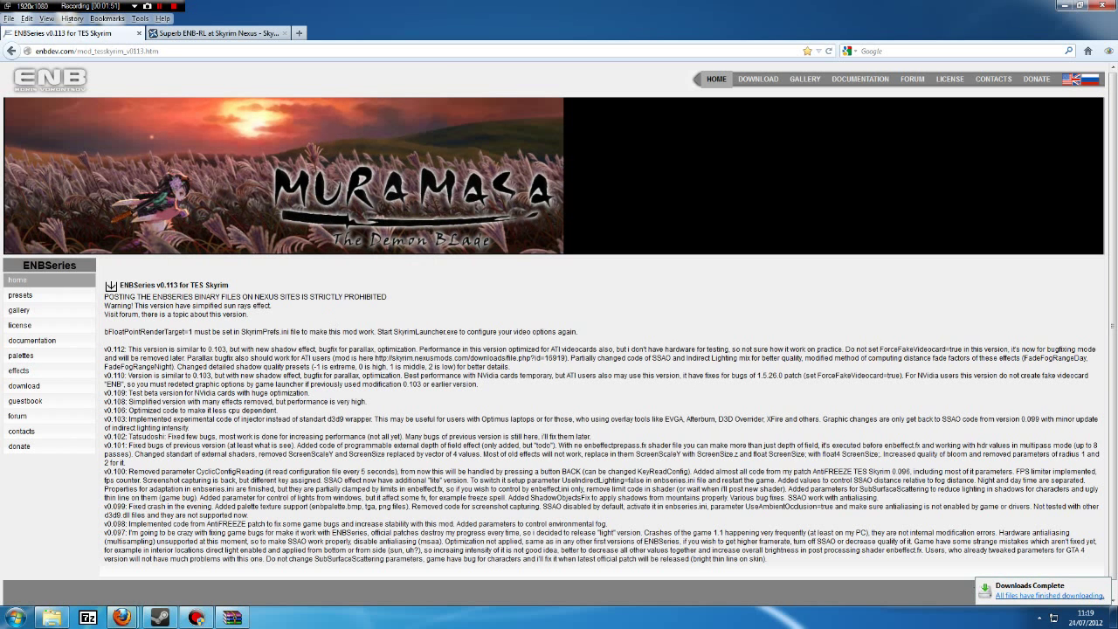
- Open the downloaded enbseries_skyrim_v0113.zip archive and browse into its WrapperVersion folder
mouse_move(138, 611)
left_click(203, 553)
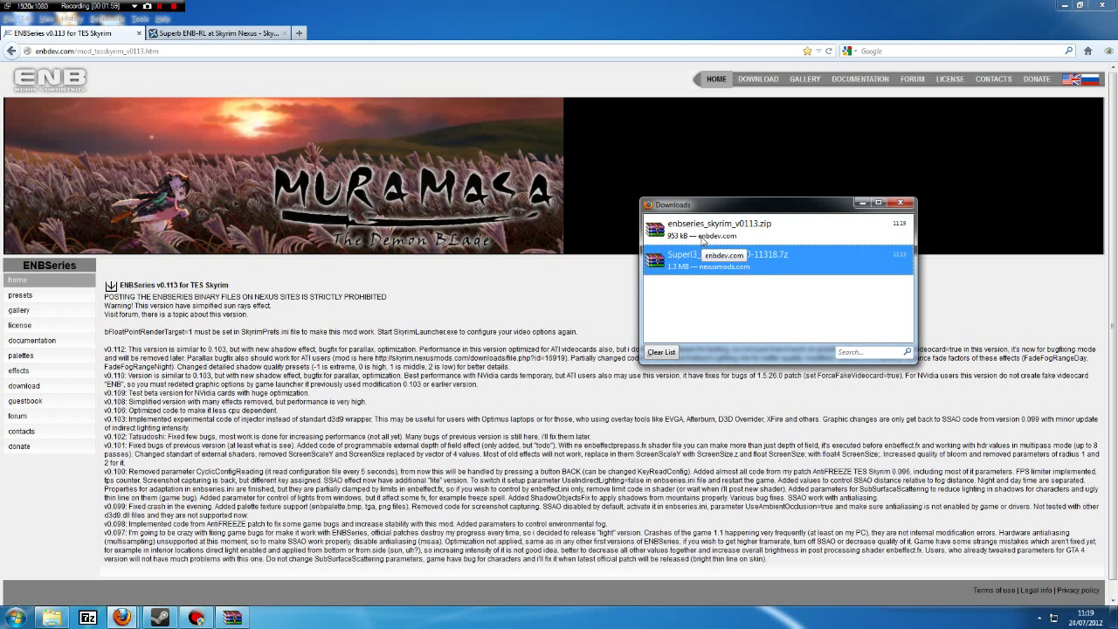
double_click(702, 242)
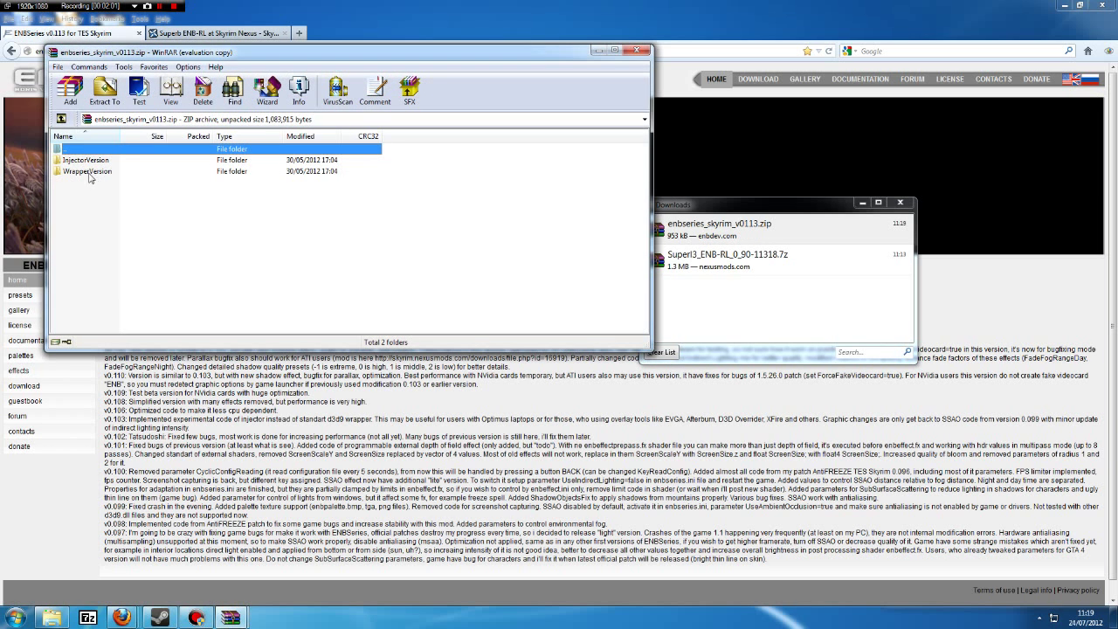
left_click(406, 214)
double_click(83, 172)
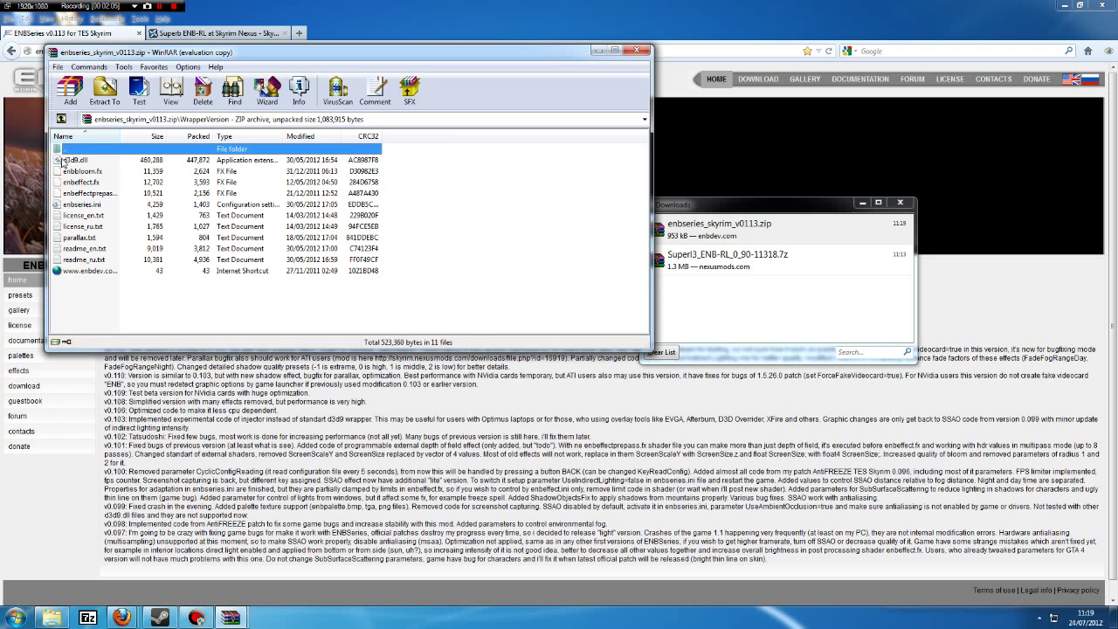
- Try to extract d3d9.dll to C:\Program Files (x86)\Steam\steamapps\common\skyrim, and close the archive
left_click(65, 160)
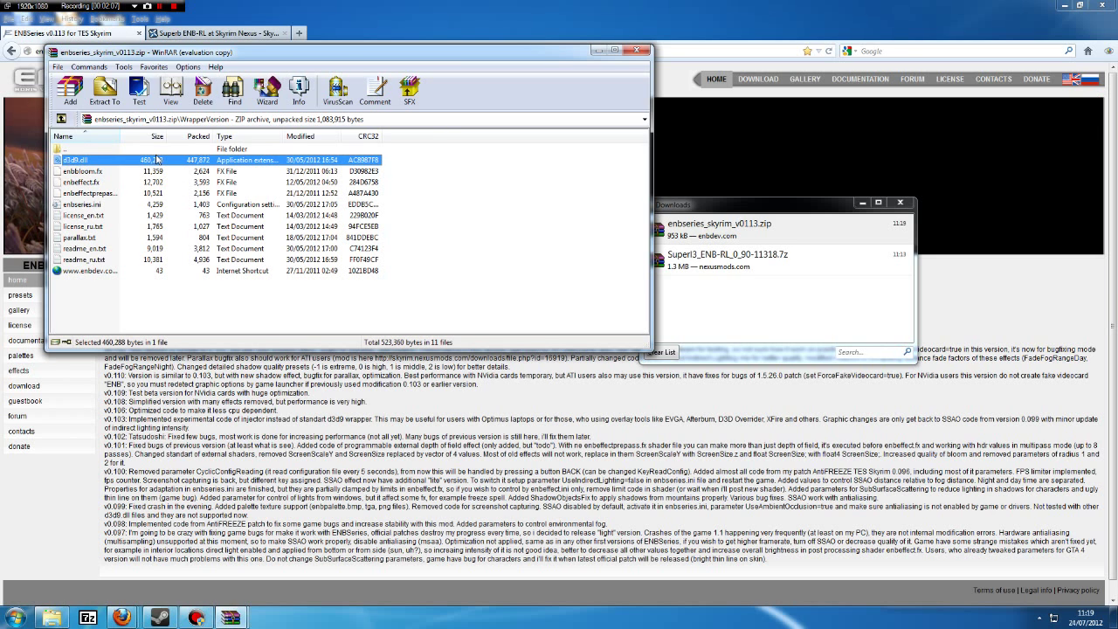
left_click(104, 90)
left_click(425, 117)
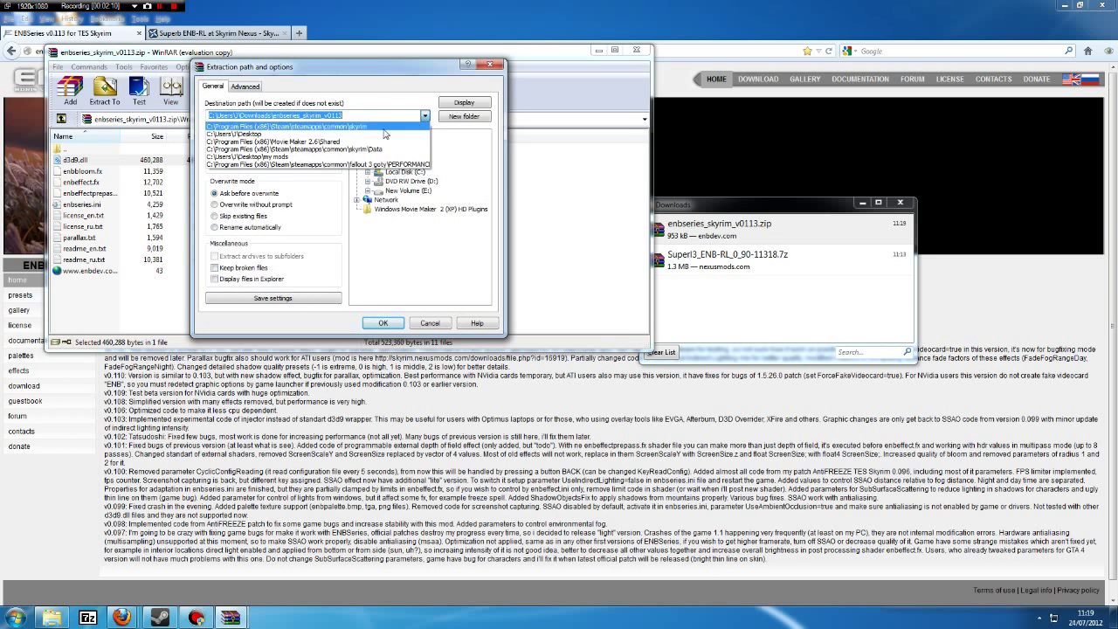
left_click(373, 127)
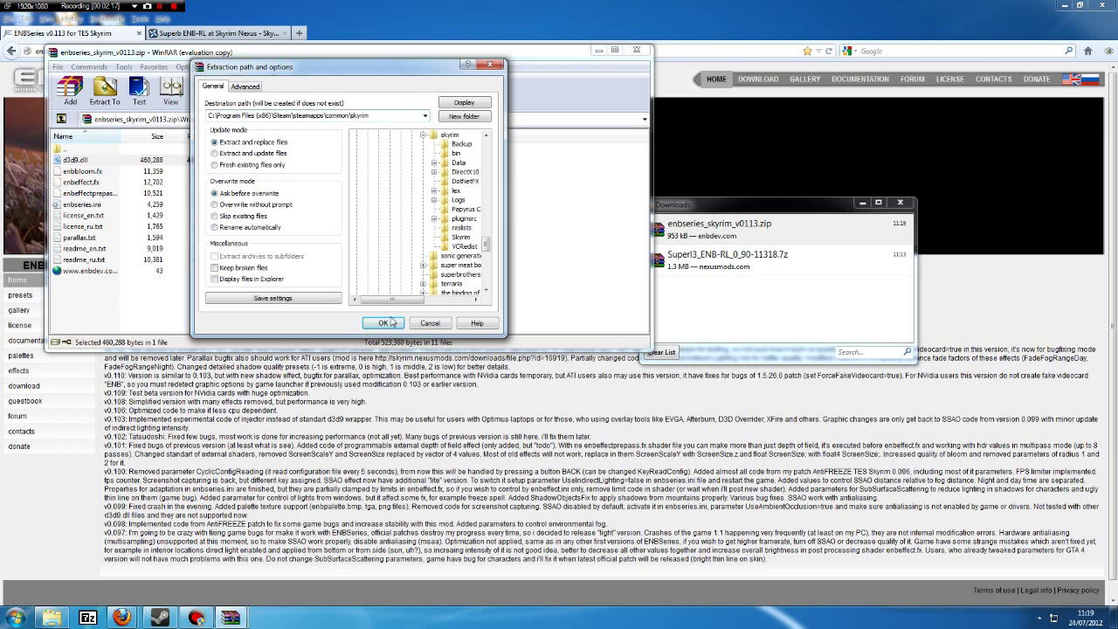
left_click(430, 323)
left_click(636, 50)
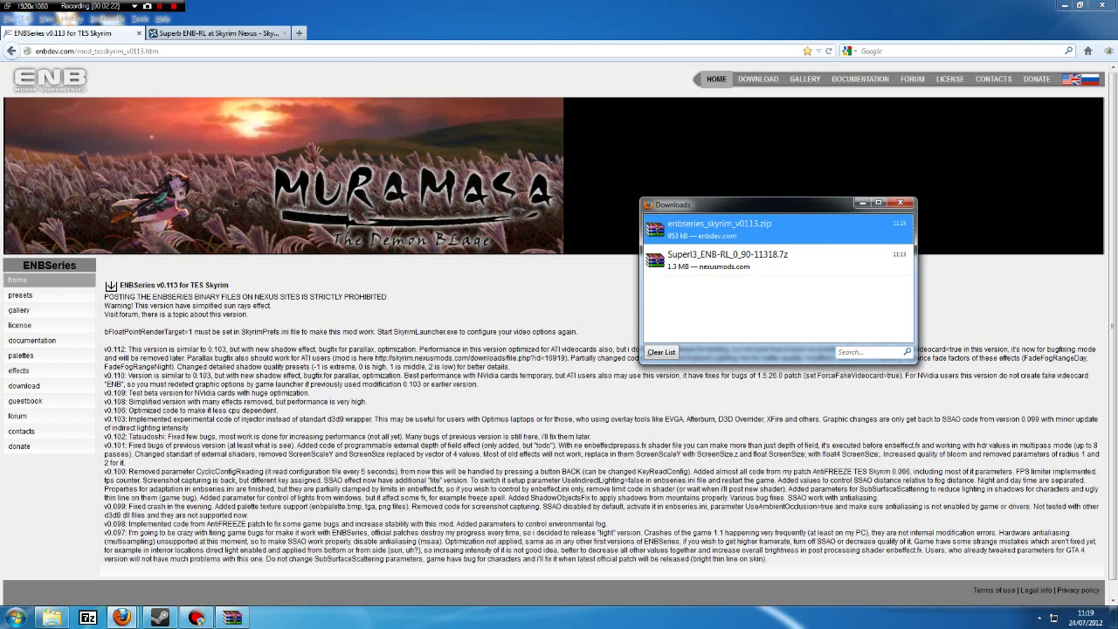
- Reopen Superl3_ENB-RL_0_90-11318.7z and browse to the Data folder inside the Quality SSAO Only(Quality) core preset
double_click(682, 260)
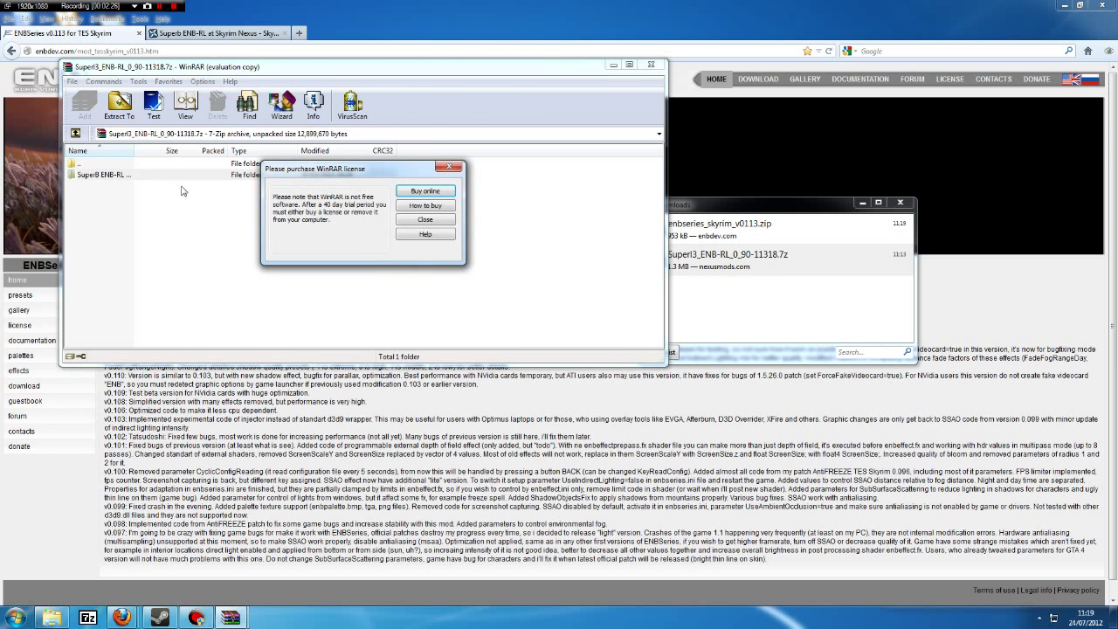
left_click(416, 220)
double_click(119, 177)
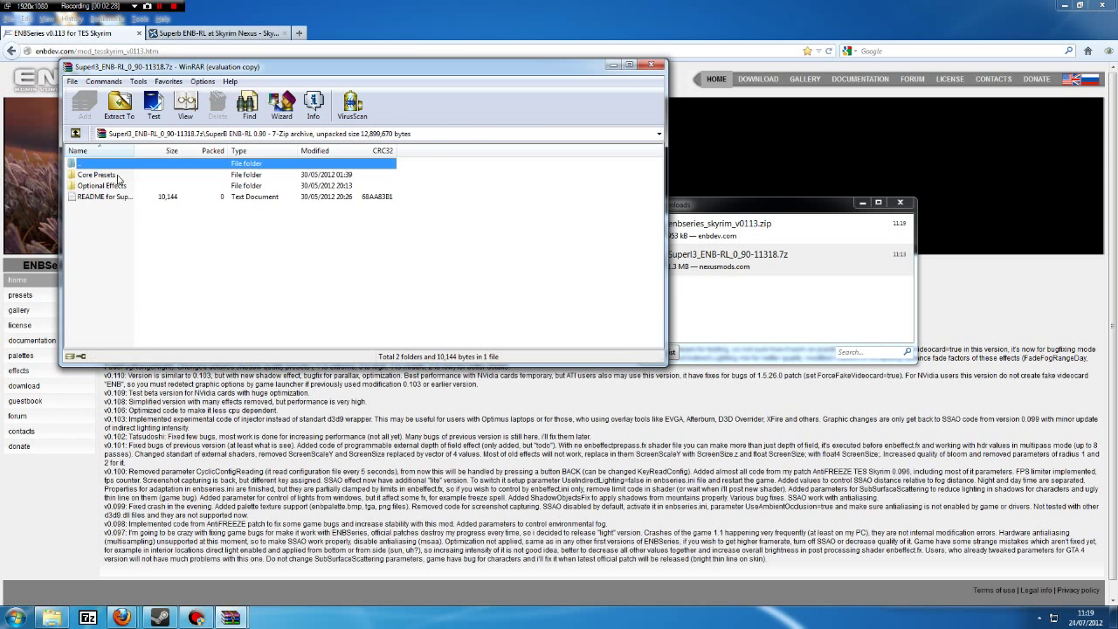
double_click(109, 174)
double_click(96, 229)
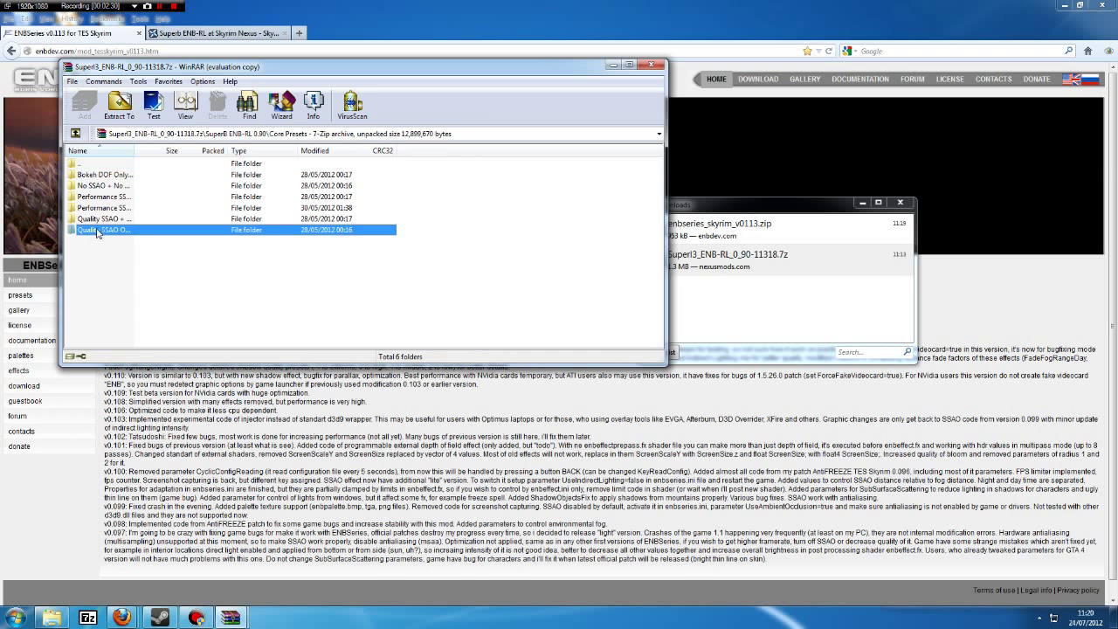
left_click_drag(98, 240, 86, 187)
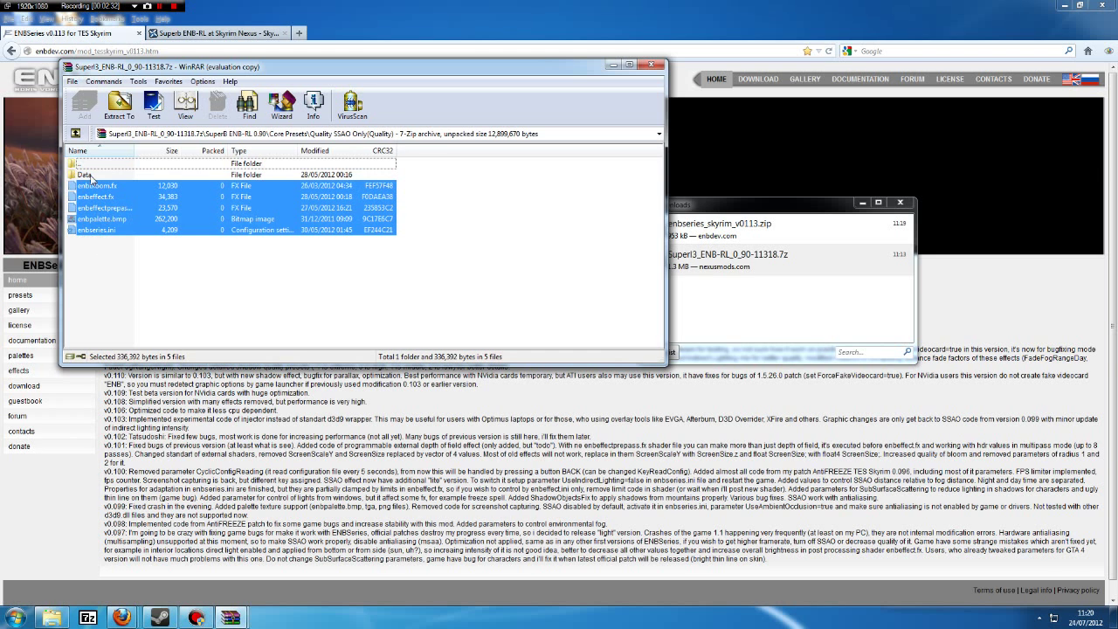
left_click(111, 240)
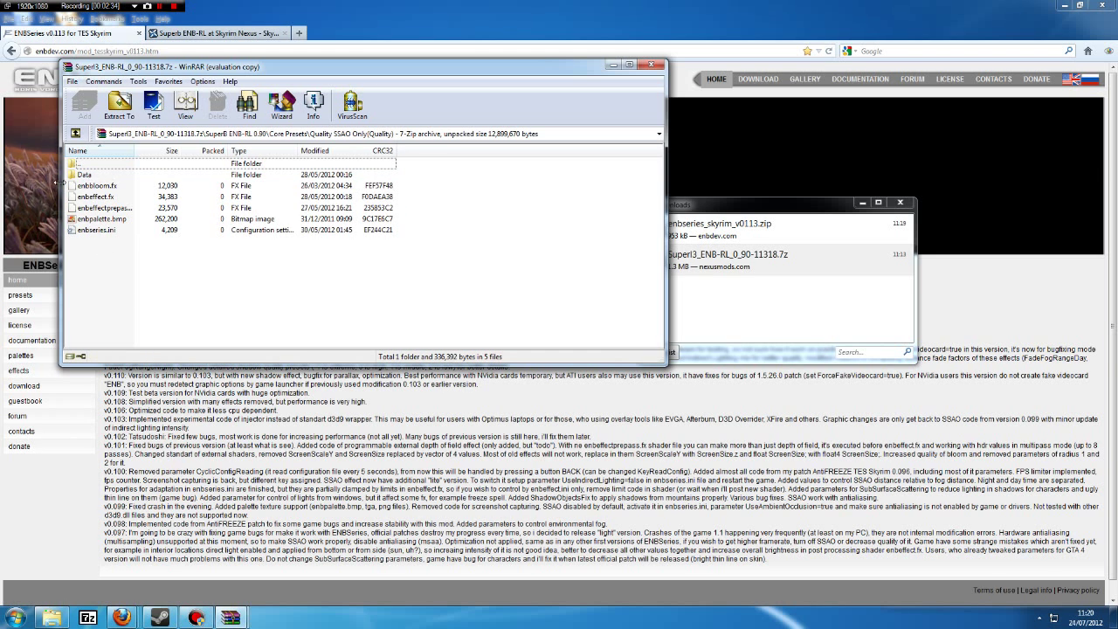
double_click(87, 175)
- Extract all the Realistic Lighting files to C:\Program Files (x86)\Steam\steamapps\common\skyrim\Data
left_click_drag(106, 248, 168, 166)
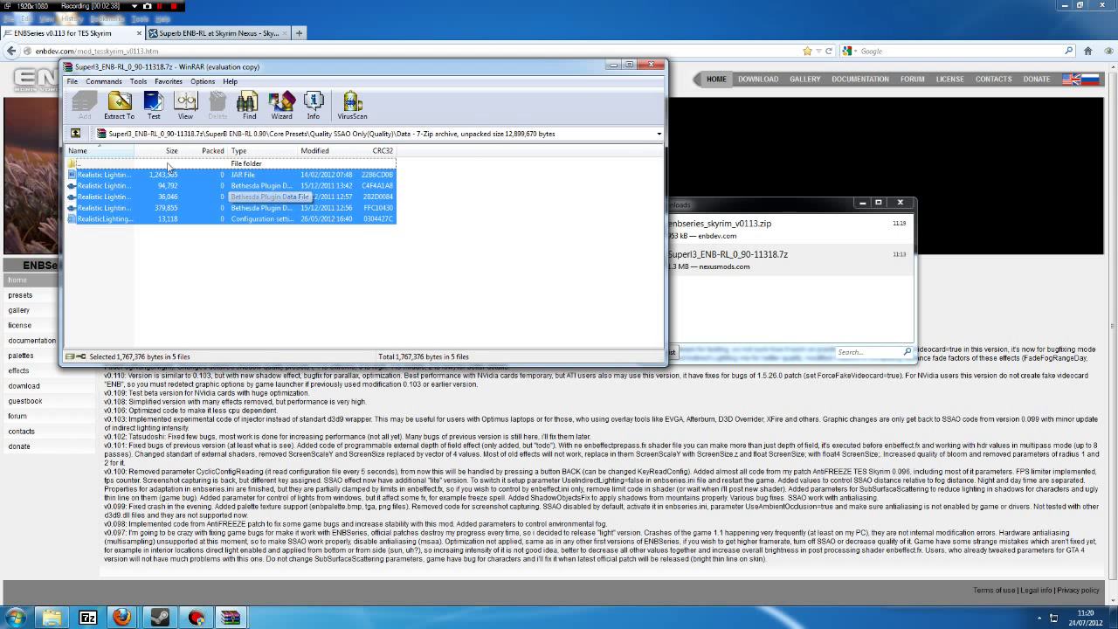
left_click(119, 105)
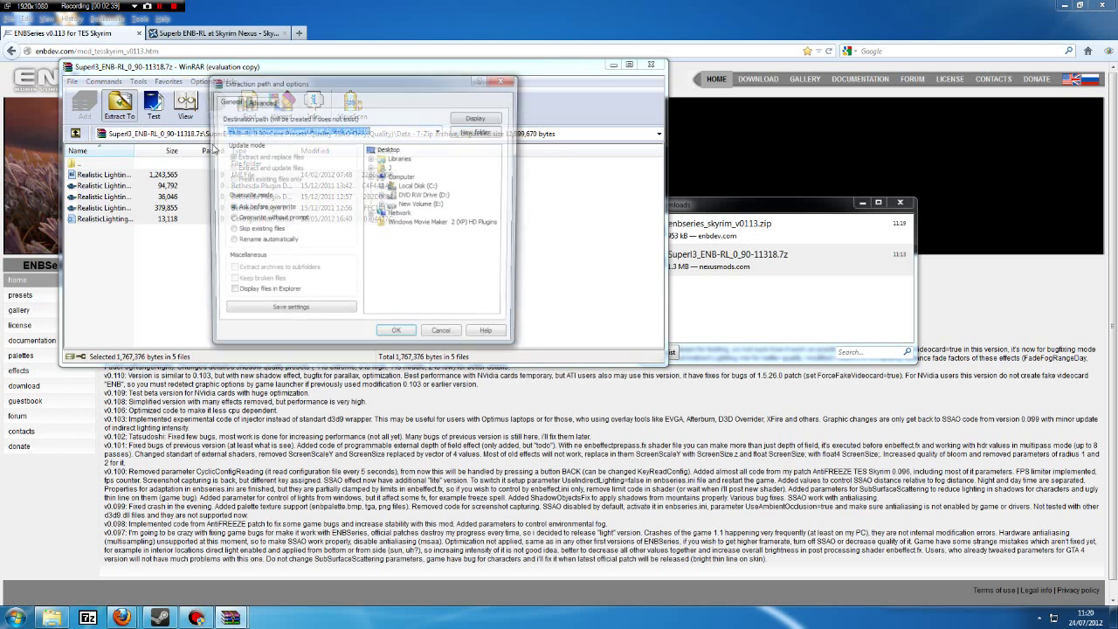
left_click(440, 131)
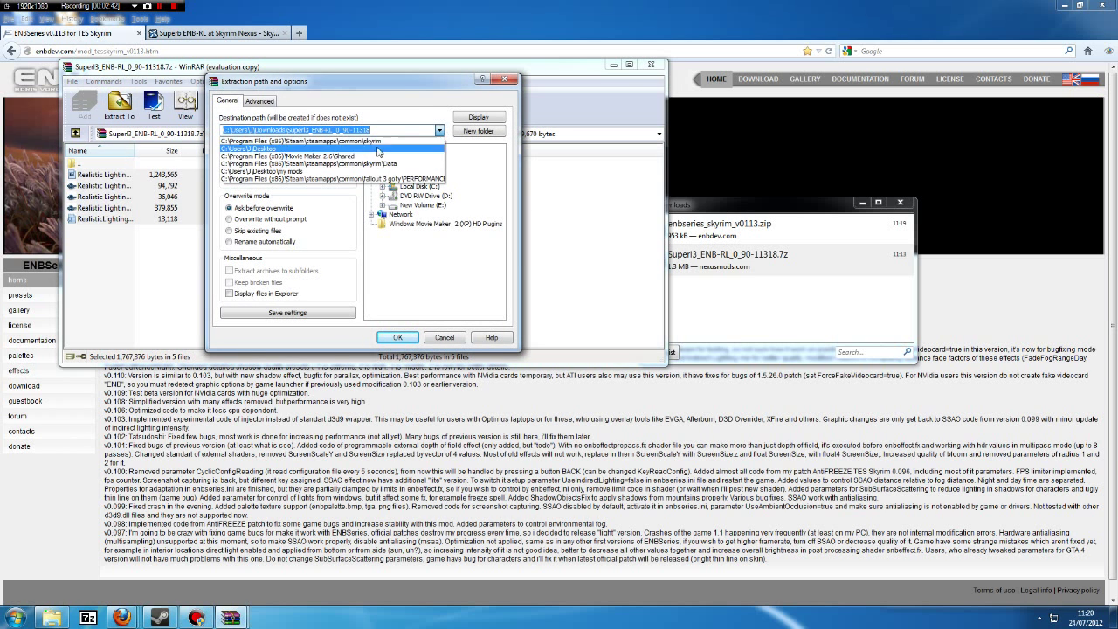
left_click(393, 165)
key("Return")
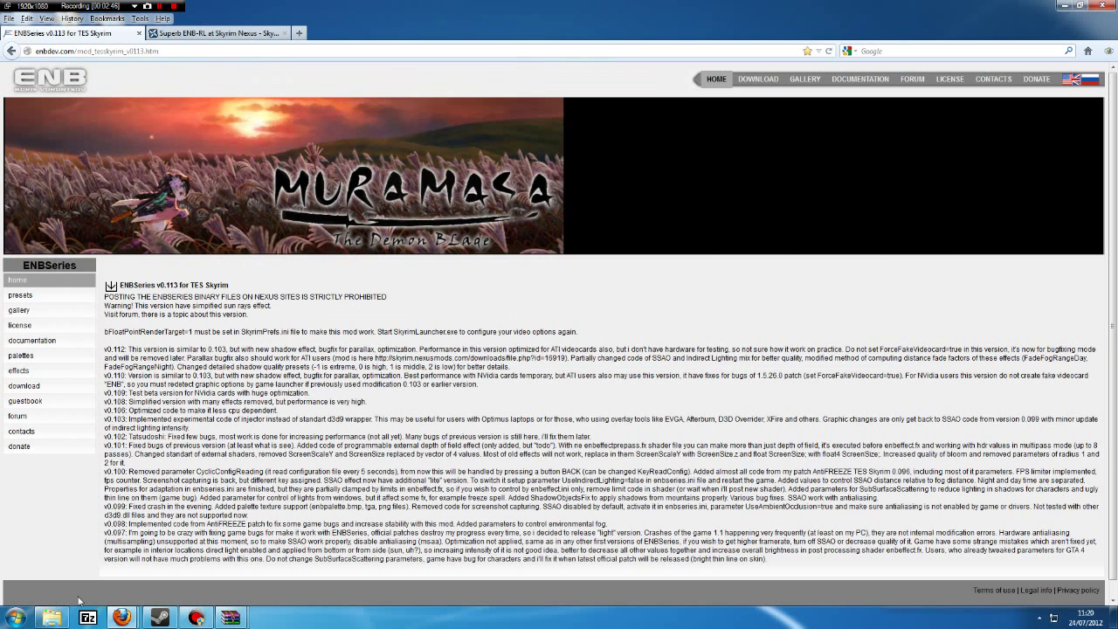
- Locate the TESV and SkyrimLauncher applications and the Data folder in the skyrim installation folder
left_click(49, 618)
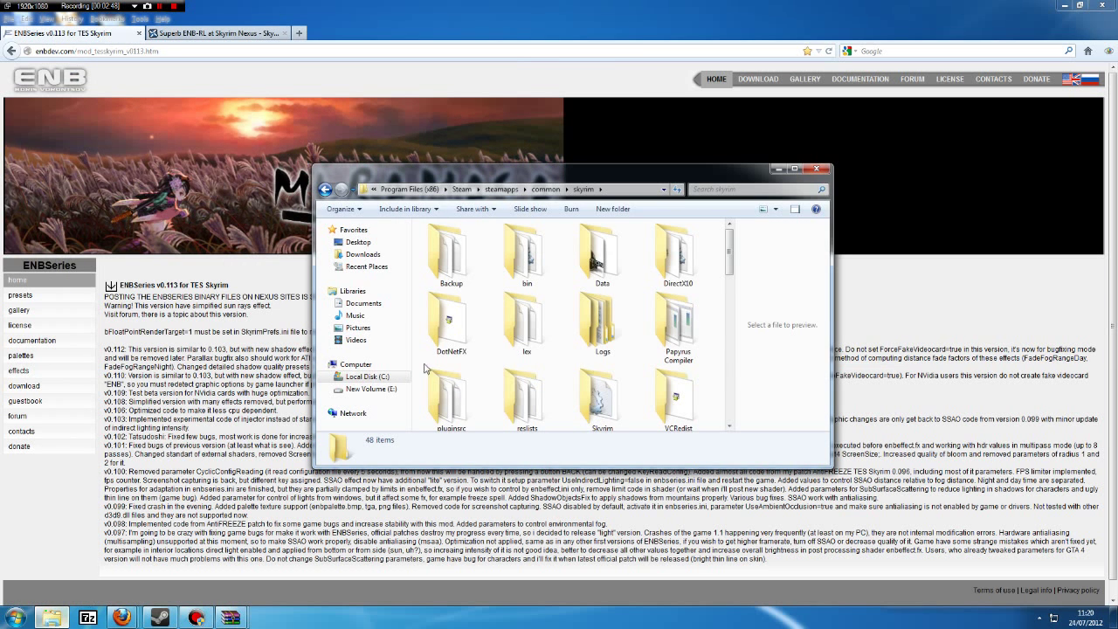
left_click_drag(727, 258, 711, 443)
left_click(603, 397)
left_click(526, 328)
left_click(602, 397)
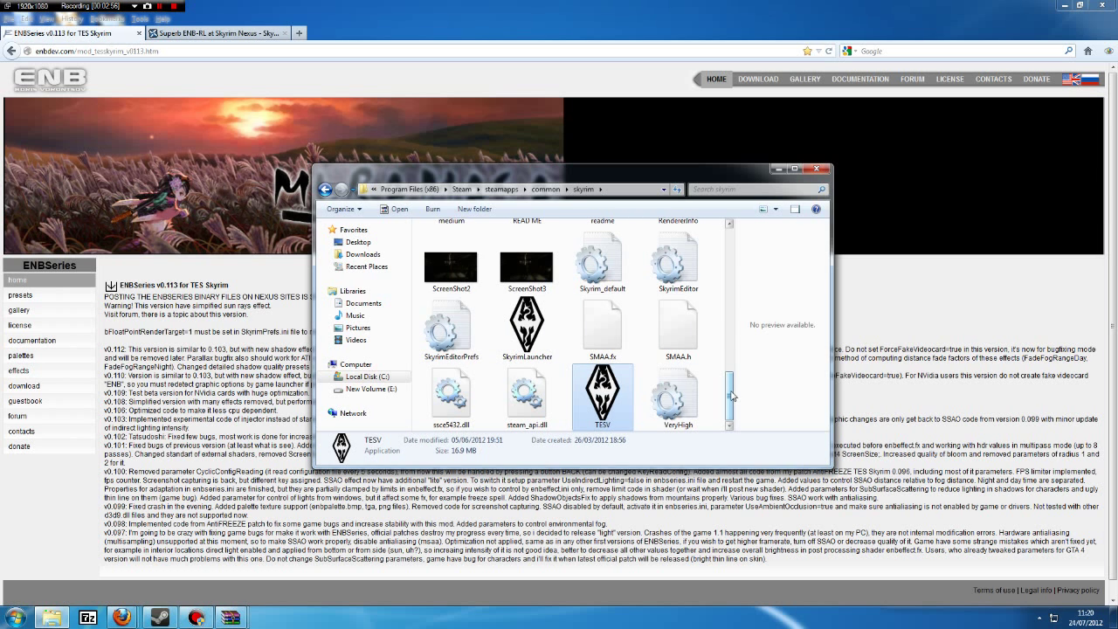
scroll(585, 310, "up", 10)
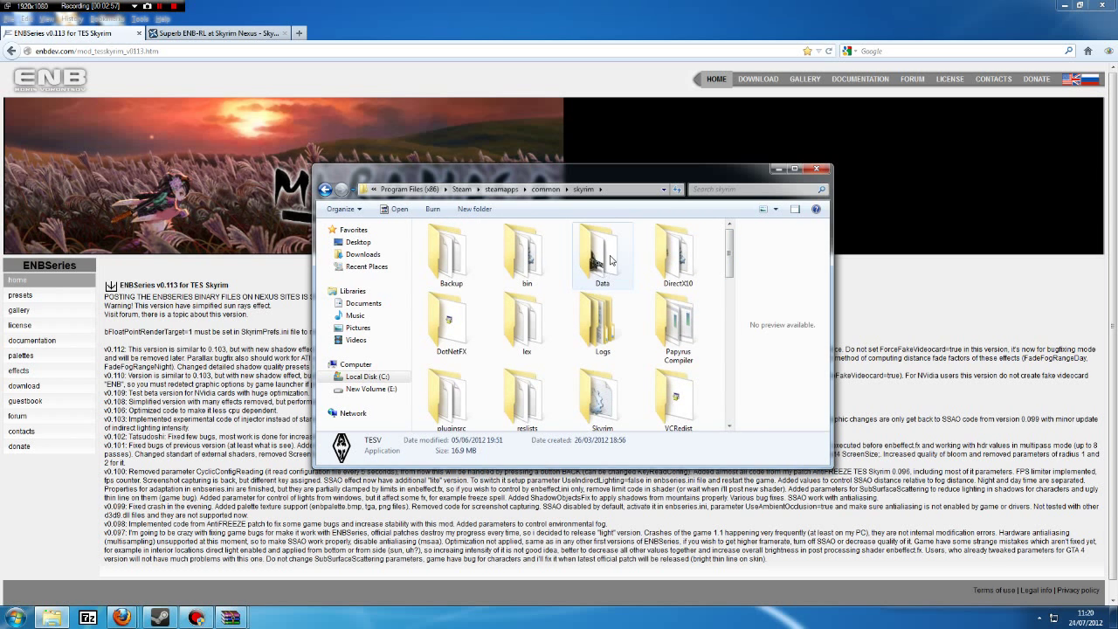
- Look through the contents of the Data folder in the skyrim installation, and close the folder window
left_click(608, 260)
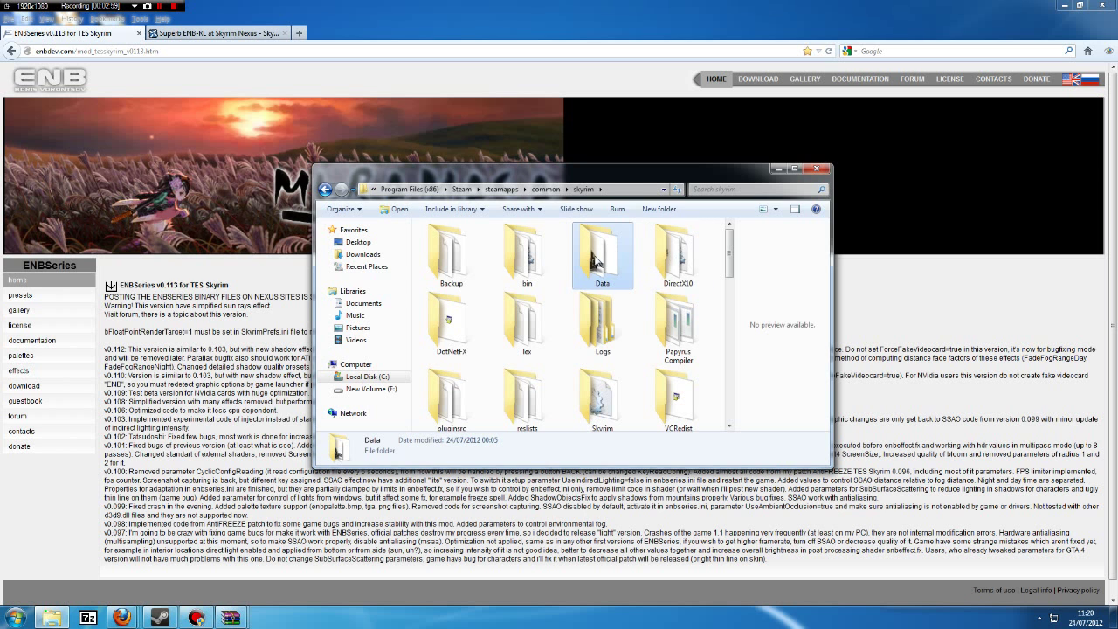
double_click(596, 260)
mouse_move(730, 232)
left_mouse_down()
mouse_move(731, 402)
mouse_move(730, 245)
left_mouse_up()
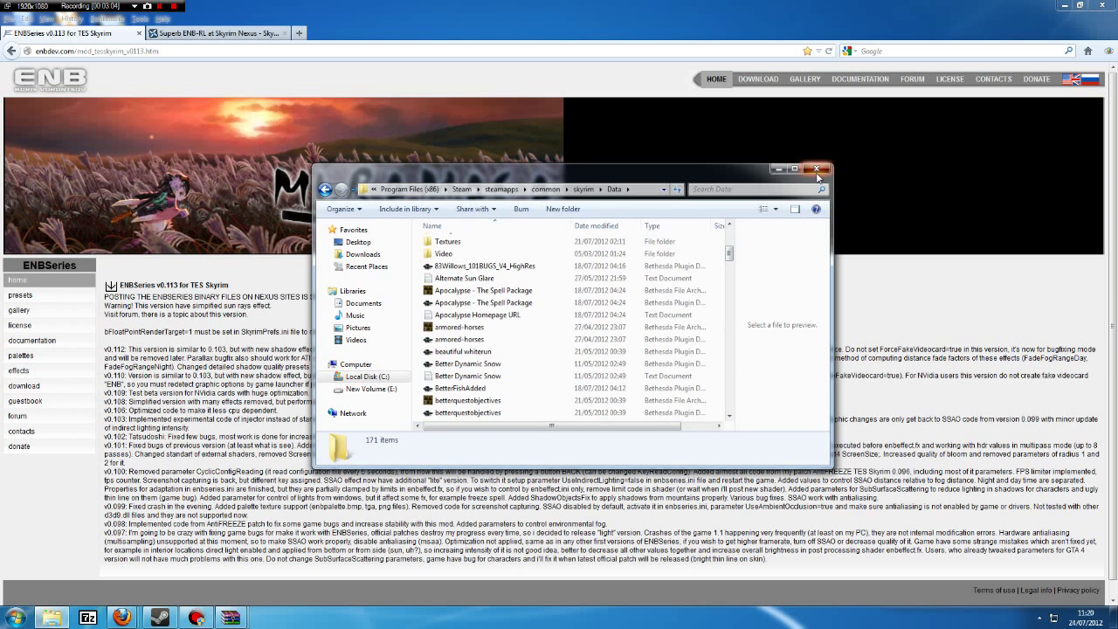
left_click(816, 170)
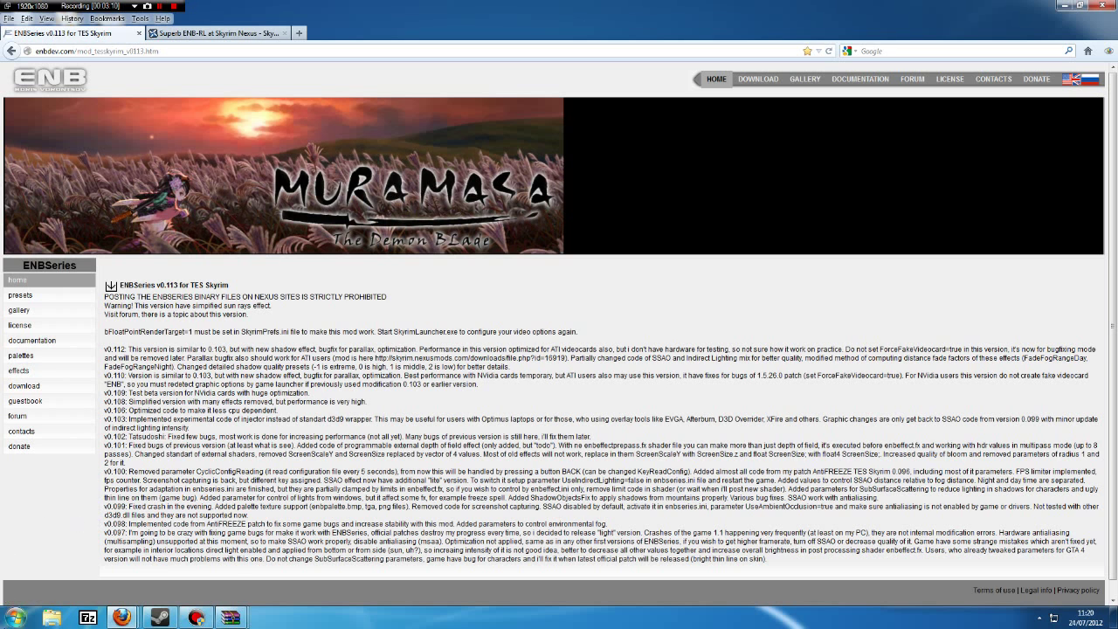
- Search the computer for skyrimprefs.ini and open the SkyrimPrefs file
left_click(16, 617)
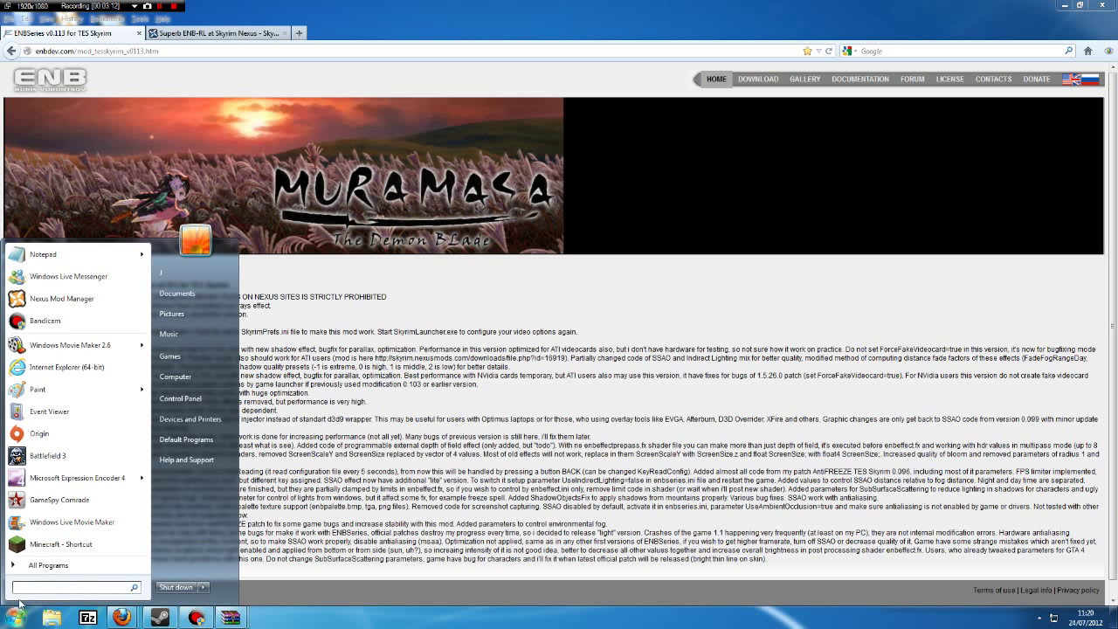
type("skyrim")
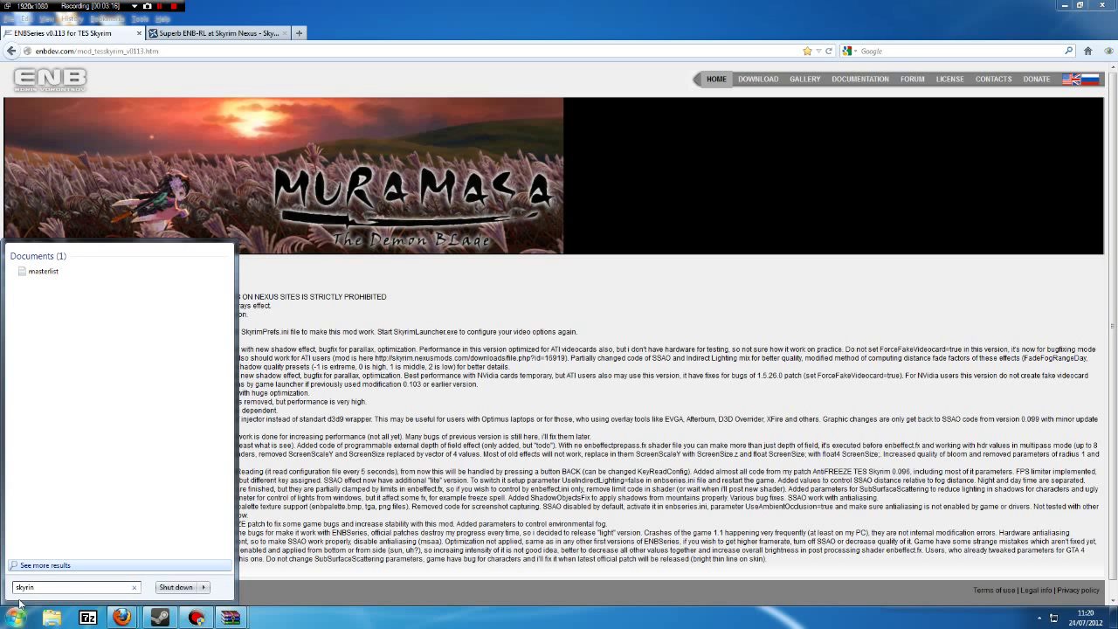
type("prefs.i")
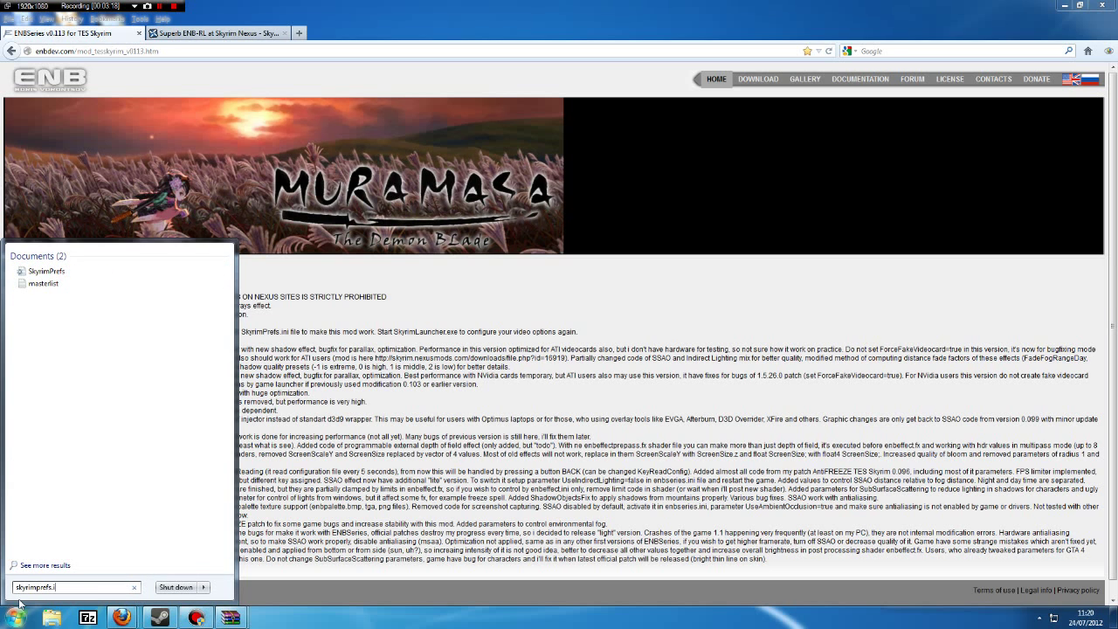
type("ni")
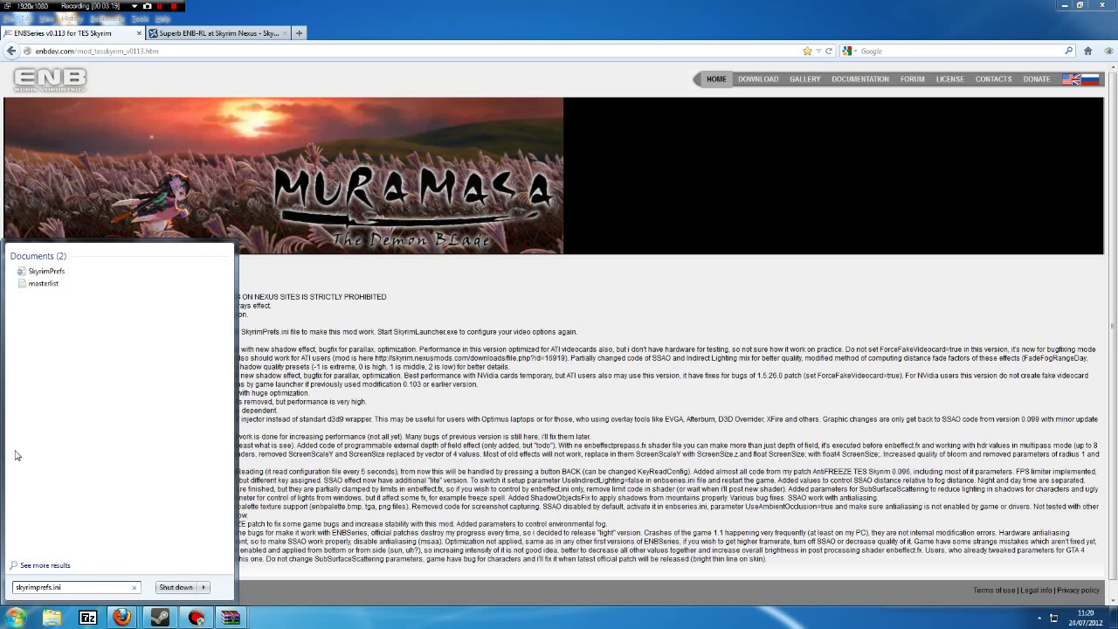
left_click(67, 273)
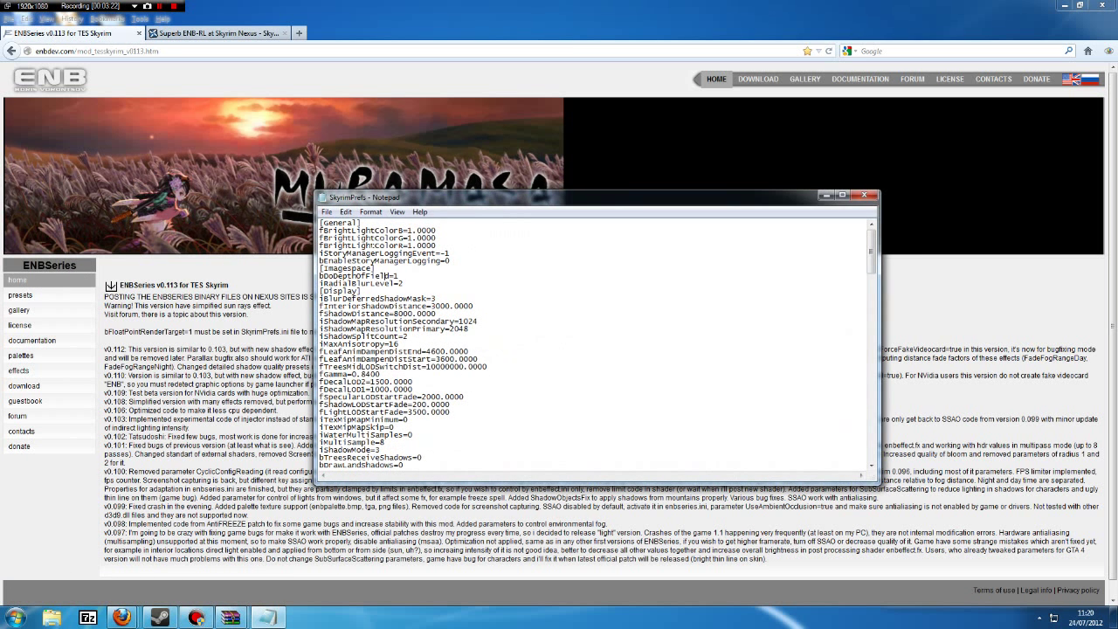
- Find "bfloat" in SkyrimPrefs, set bFloatPointRenderTarget to 1, and save the file
key("ctrl+f")
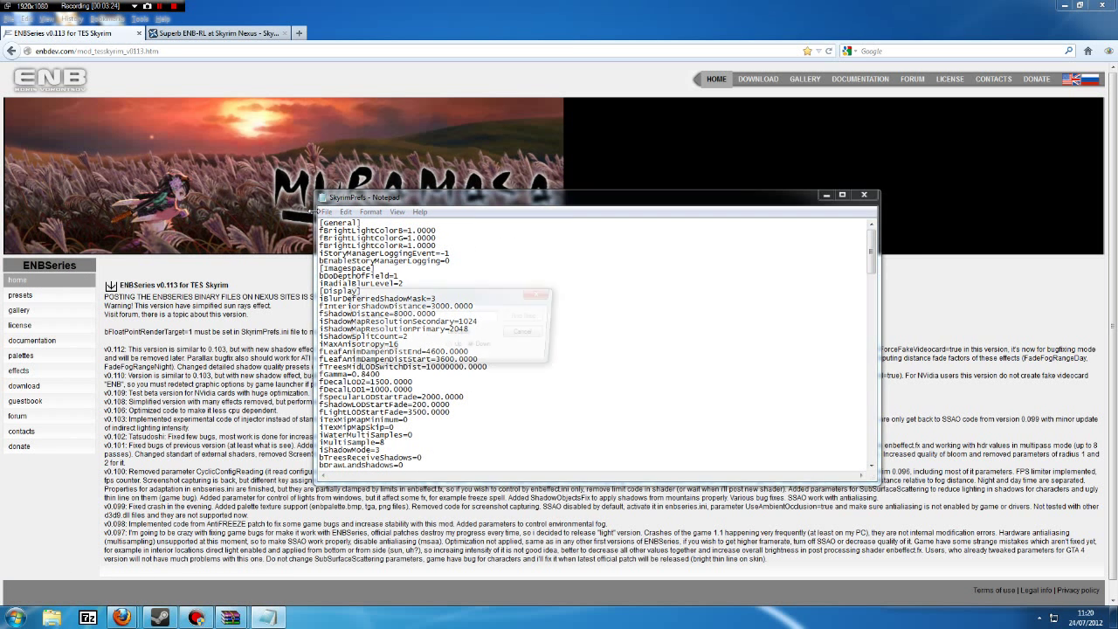
type("bfloat")
key("Return")
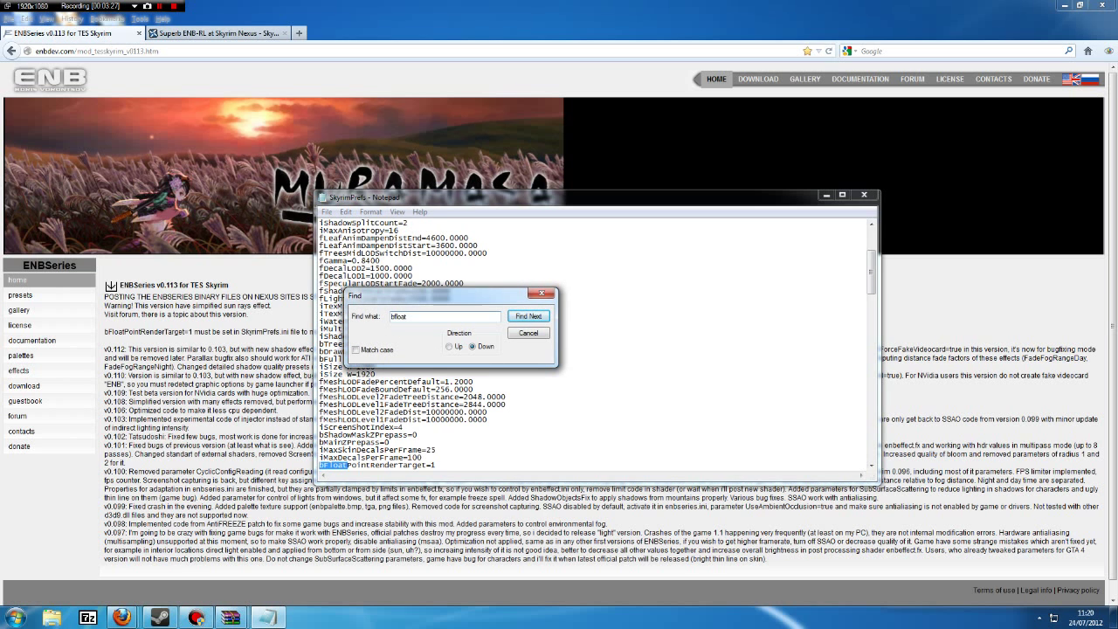
left_click(528, 334)
scroll(534, 336, "down", 1)
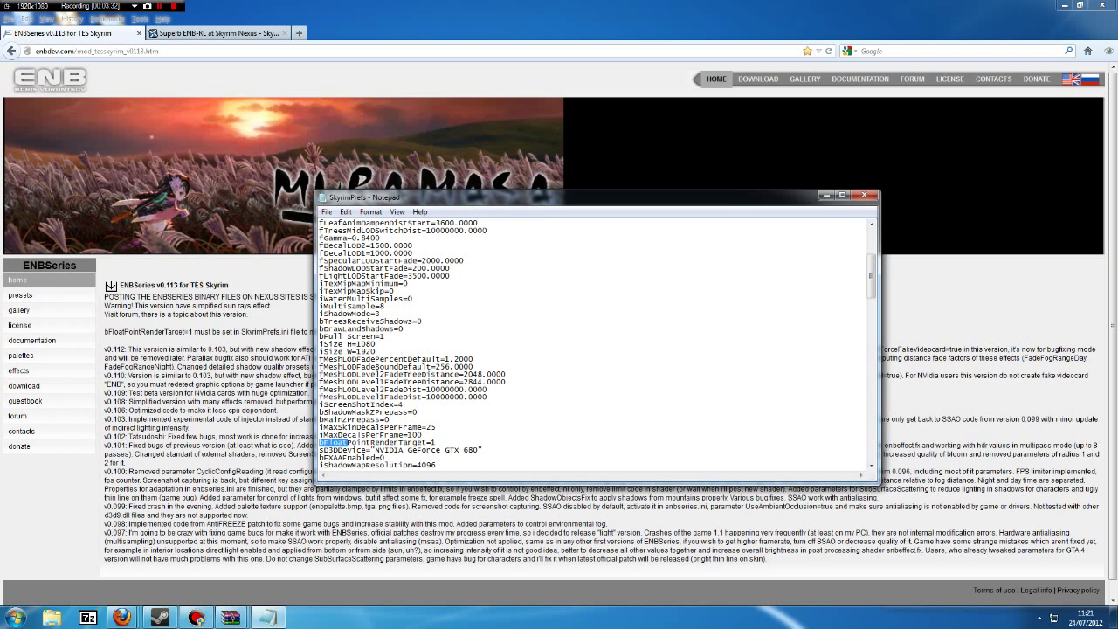
left_click(435, 442)
key("BackSpace")
type("1")
left_click(326, 213)
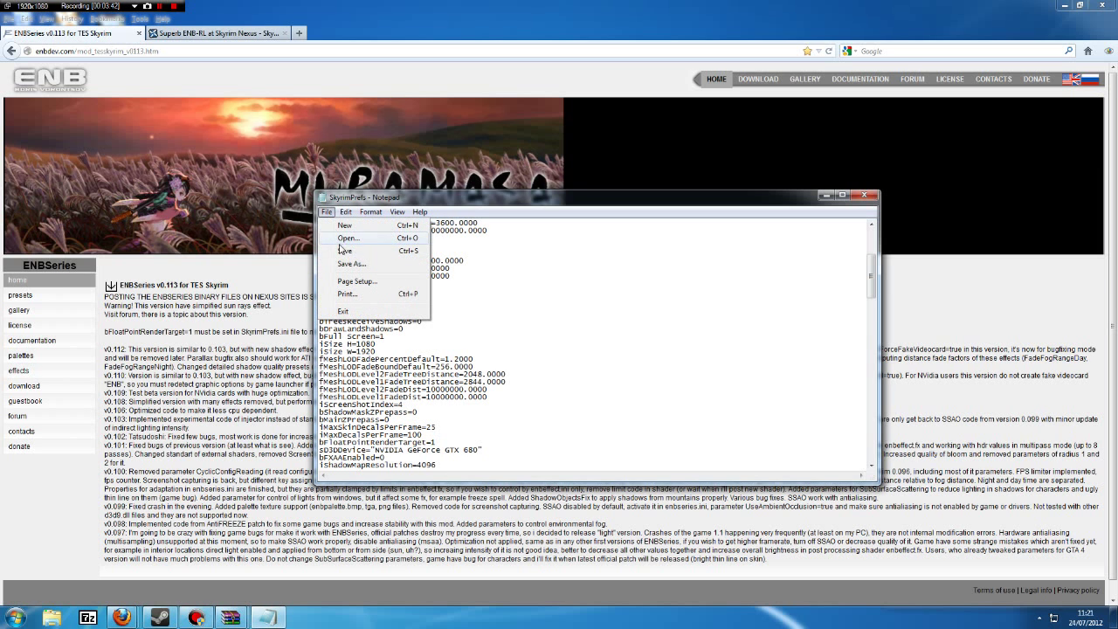
left_click(341, 252)
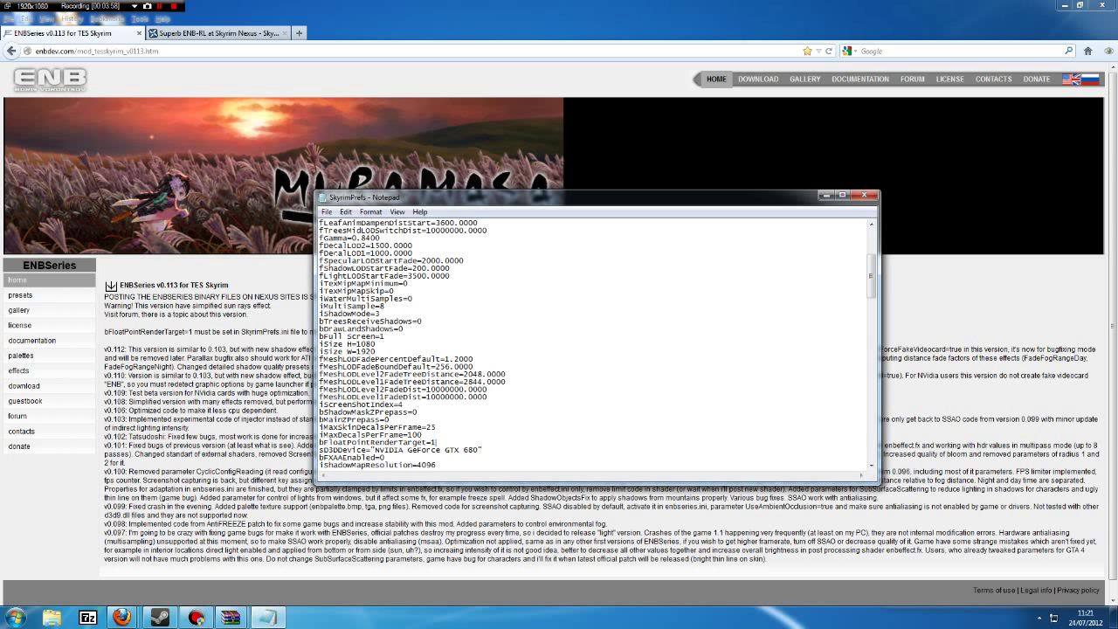
- Switch to the Superb ENB-RL page on Skyrim Nexus in the browser and show the mod's comments
left_click(209, 33)
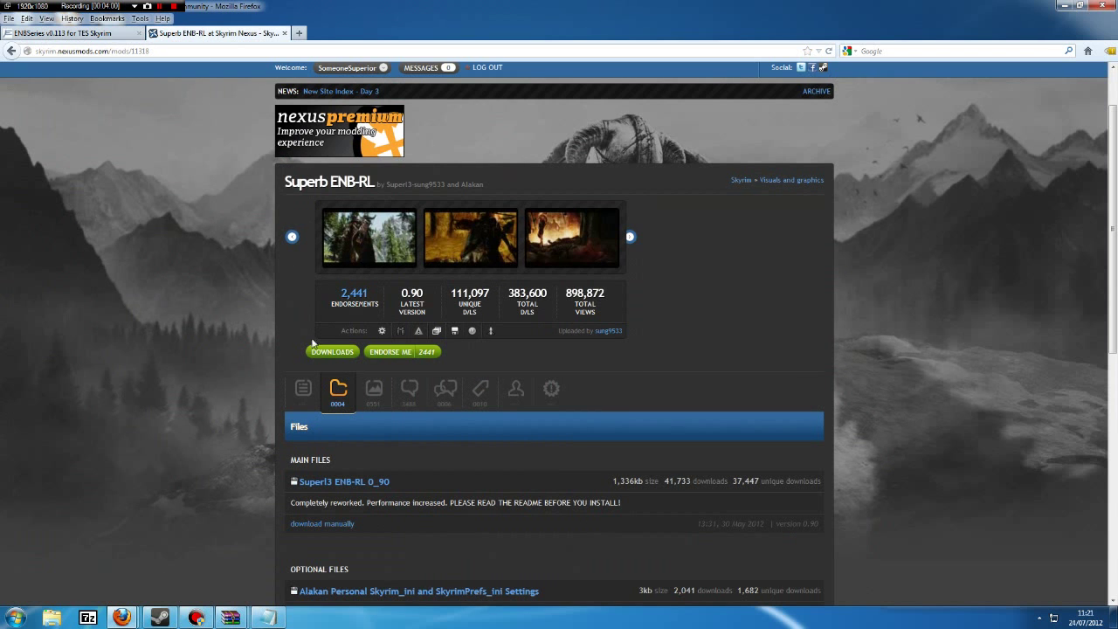
left_click(410, 390)
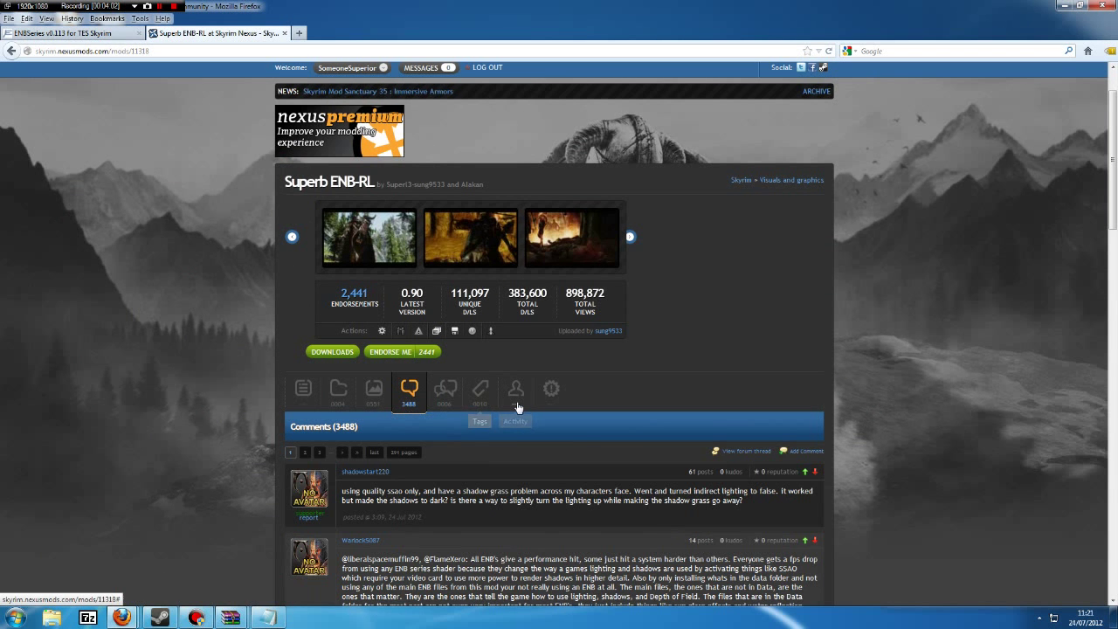